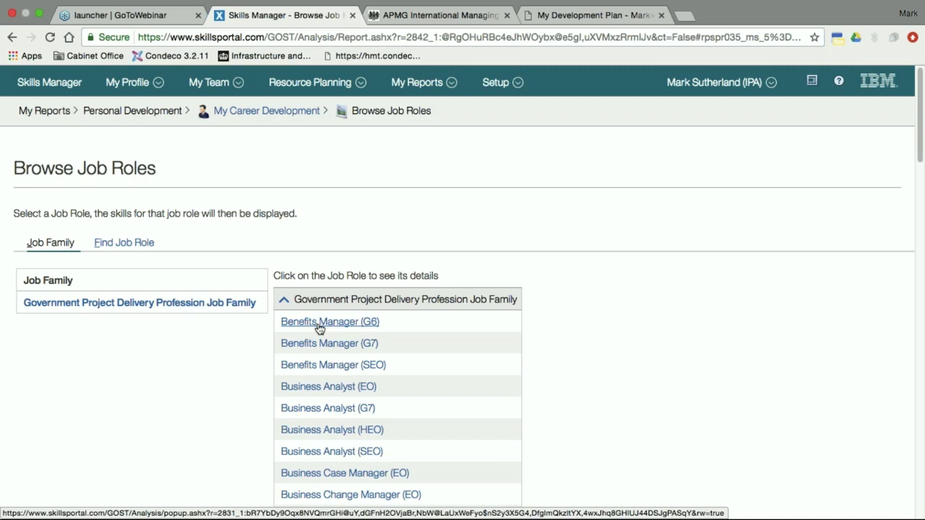
Open the job role details for Benefits Manager (G6) and review its description and the required level for each skill.
left_click(319, 322)
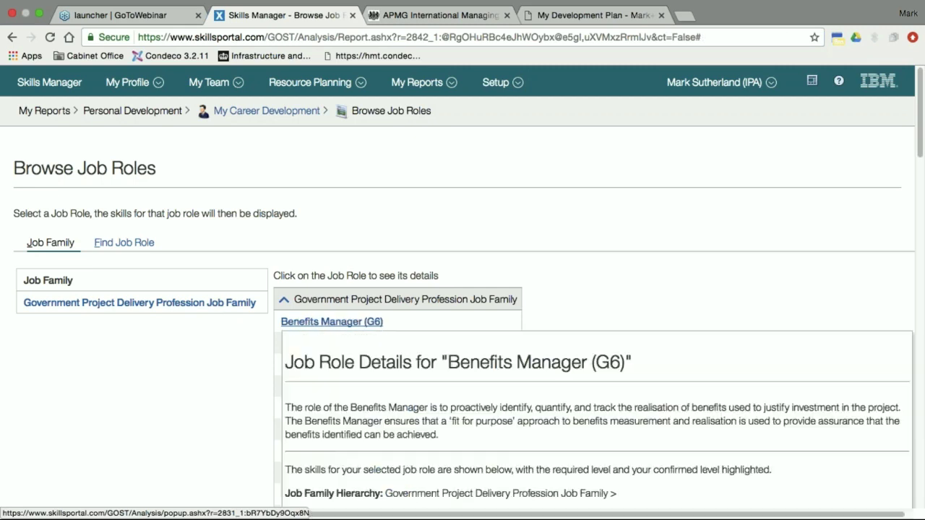
scroll(333, 345, "down", 5)
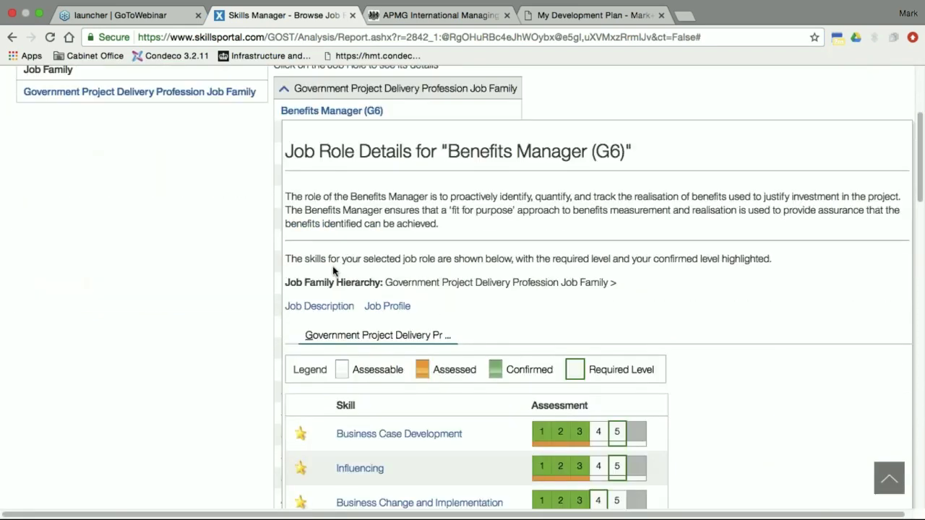
scroll(335, 271, "down", 4)
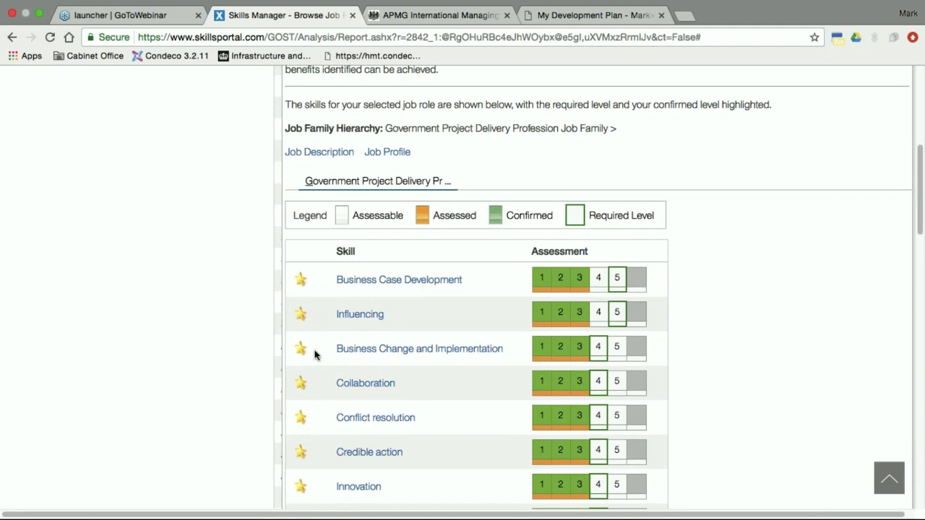
scroll(314, 353, "down", 1)
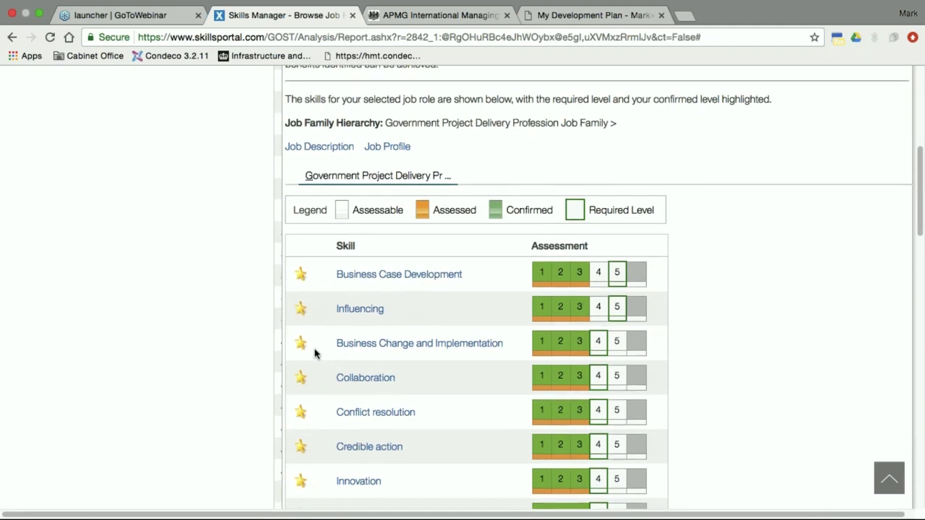
scroll(315, 354, "down", 1)
scroll(339, 351, "down", 3)
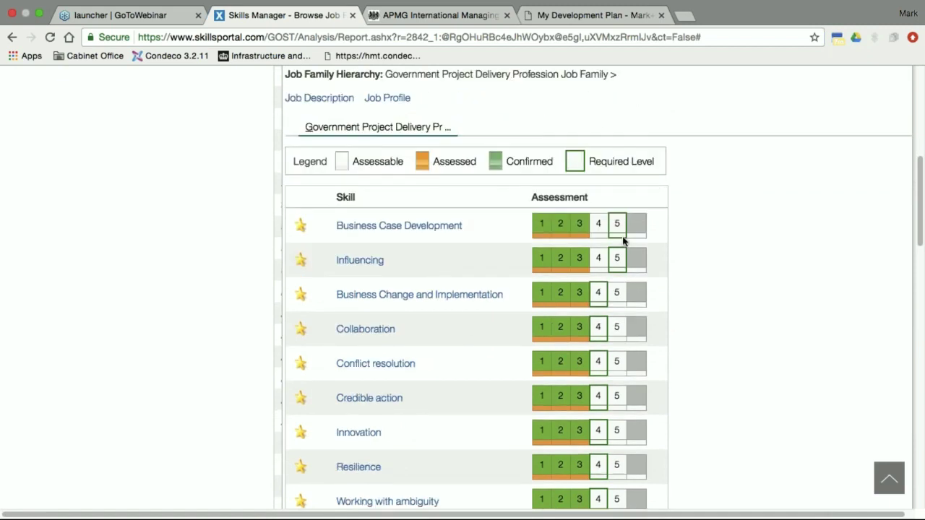
mouse_move(624, 240)
scroll(545, 237, "down", 2)
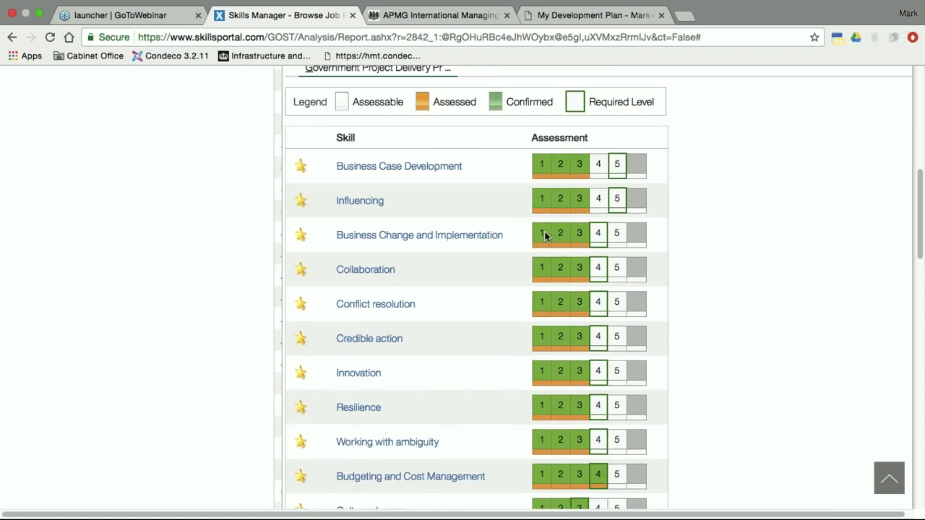
Compare the assessed, confirmed and required levels across the role's skills, including Business Change and Implementation and Governance.
mouse_move(545, 236)
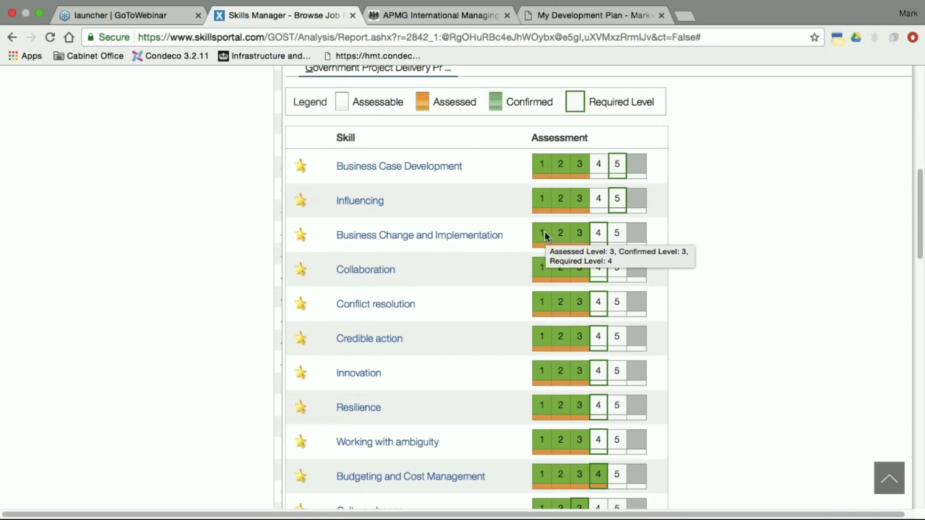
scroll(544, 236, "down", 1)
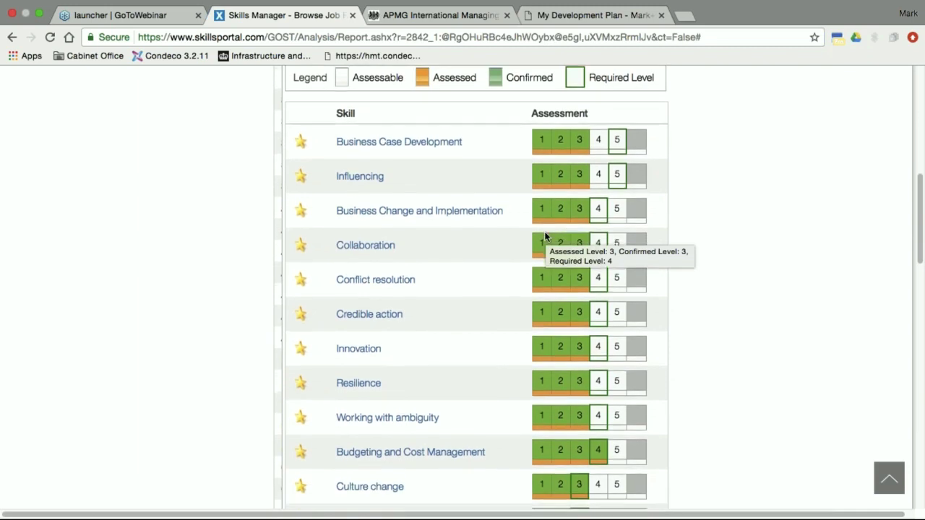
scroll(545, 237, "down", 3)
scroll(545, 236, "down", 3)
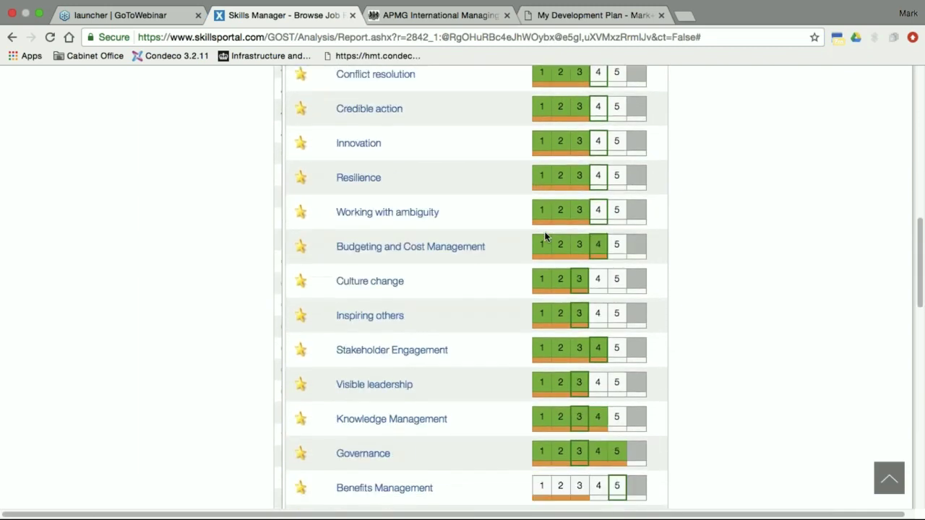
scroll(544, 236, "up", 1)
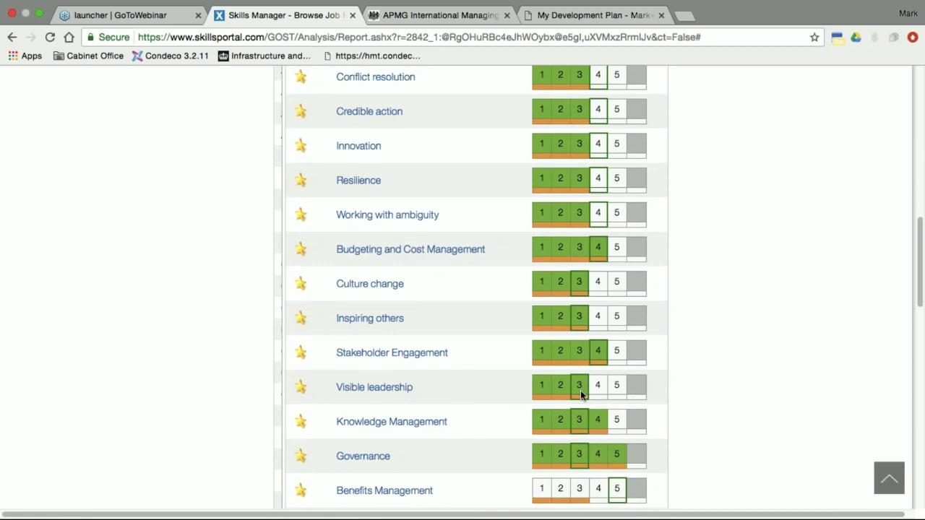
mouse_move(597, 463)
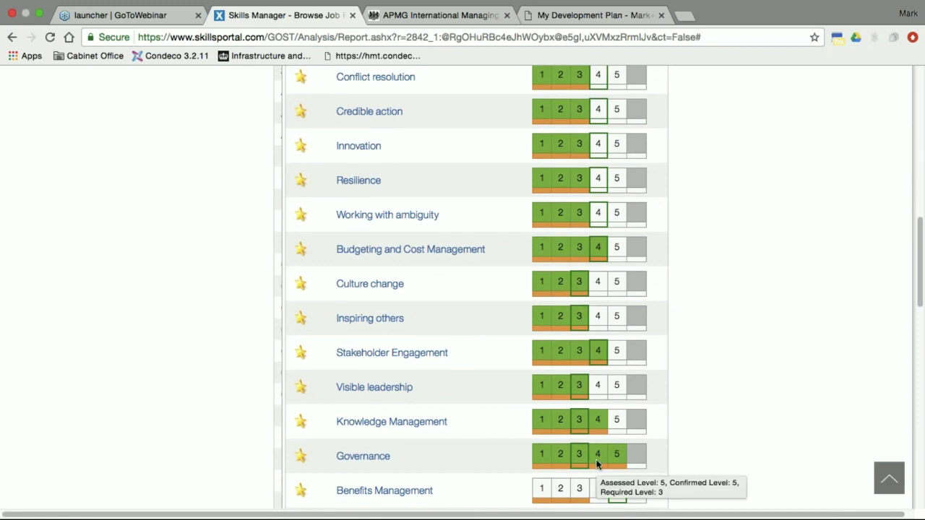
scroll(597, 464, "up", 5)
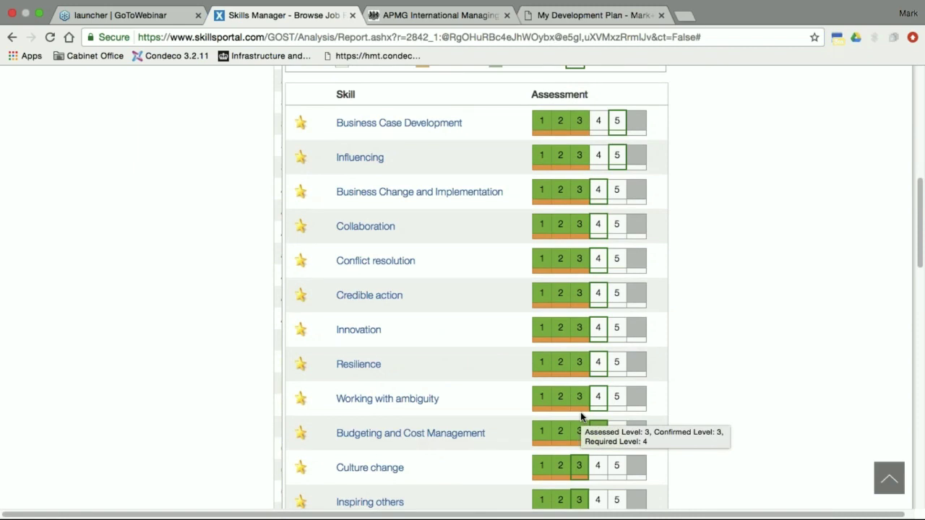
scroll(582, 417, "up", 1)
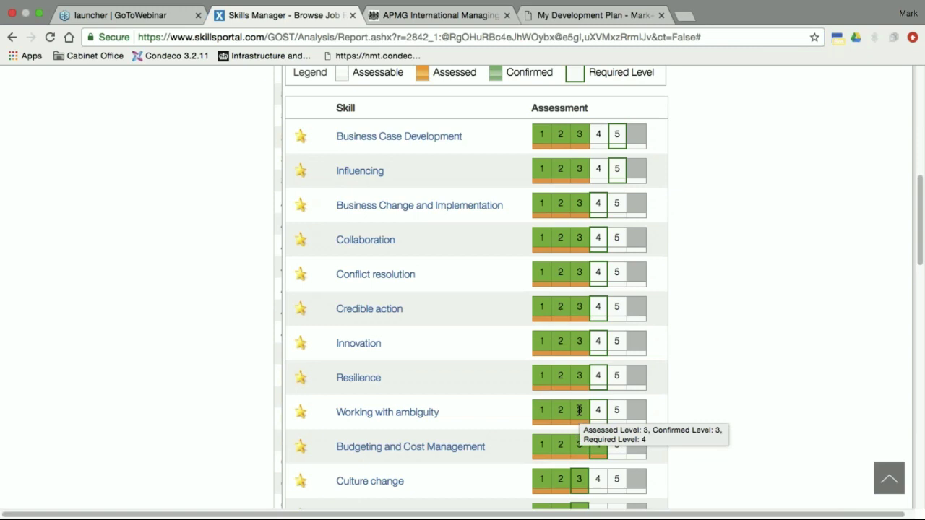
Open the Business Case Development skill and review all the learning solutions mapped to it.
left_click(415, 139)
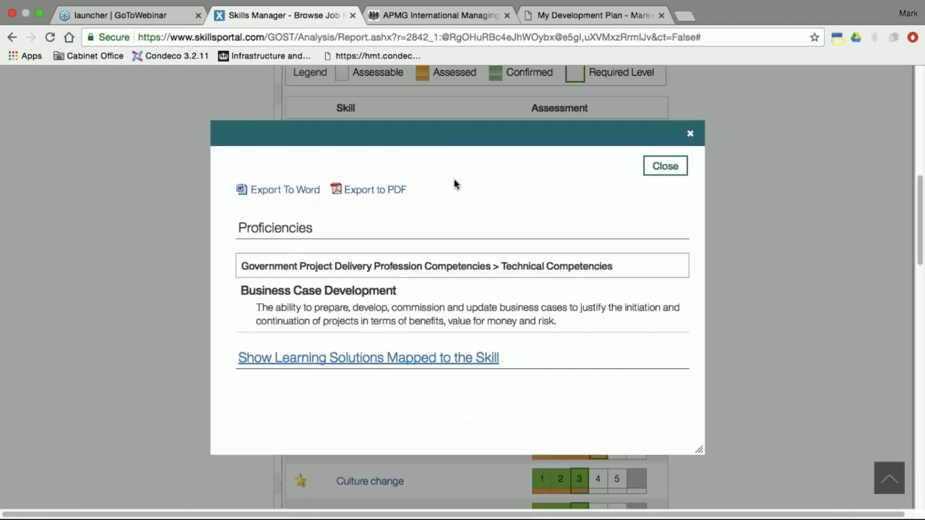
left_click(423, 359)
scroll(423, 361, "down", 3)
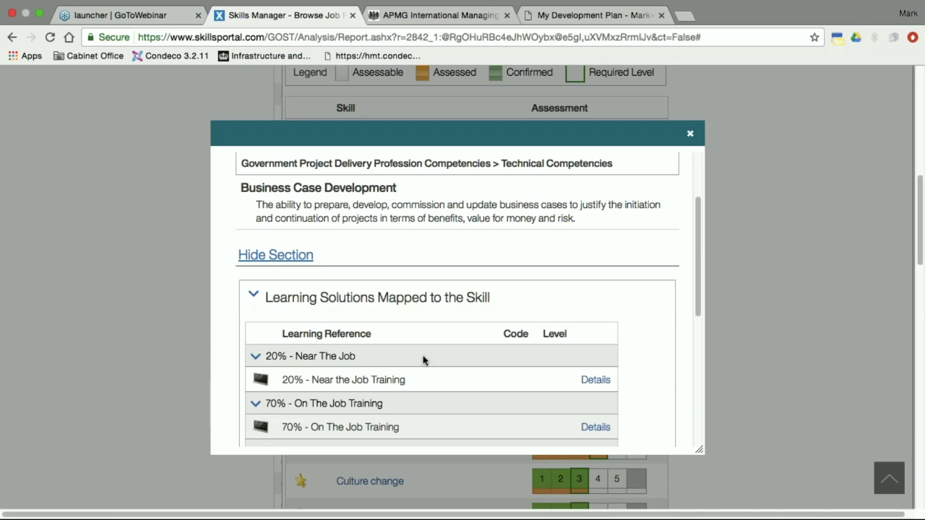
scroll(423, 358, "down", 5)
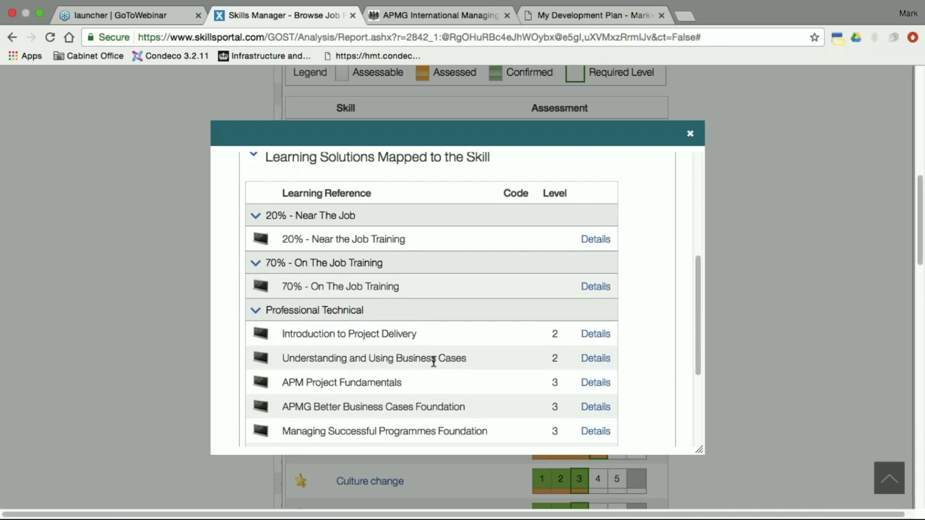
scroll(466, 409, "down", 1)
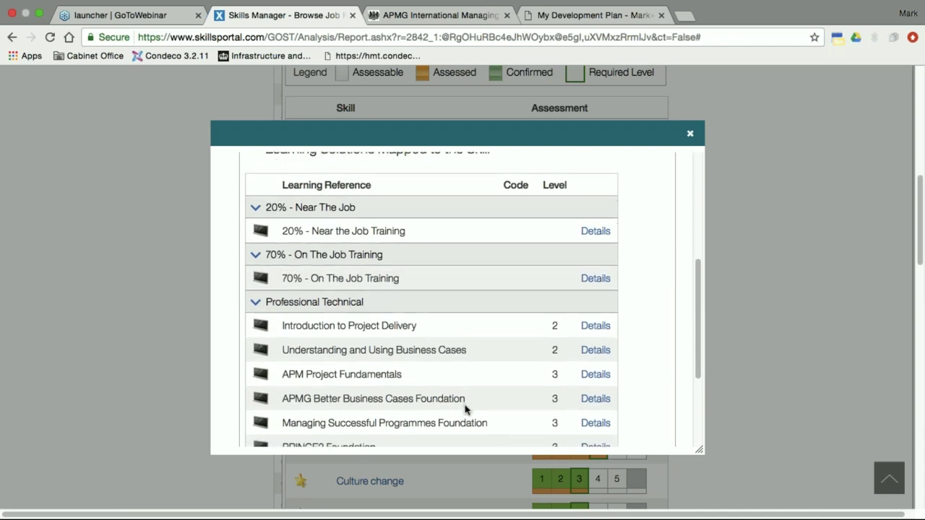
scroll(465, 407, "down", 3)
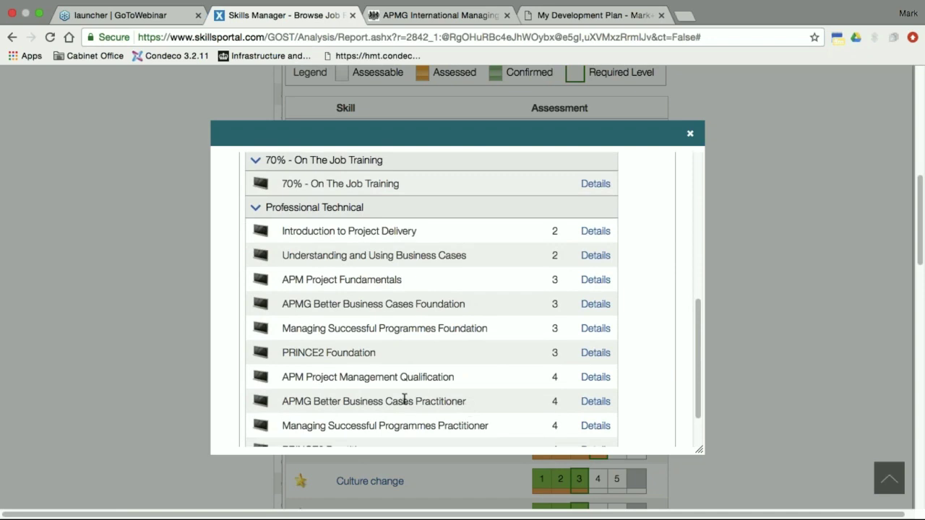
scroll(448, 393, "down", 1)
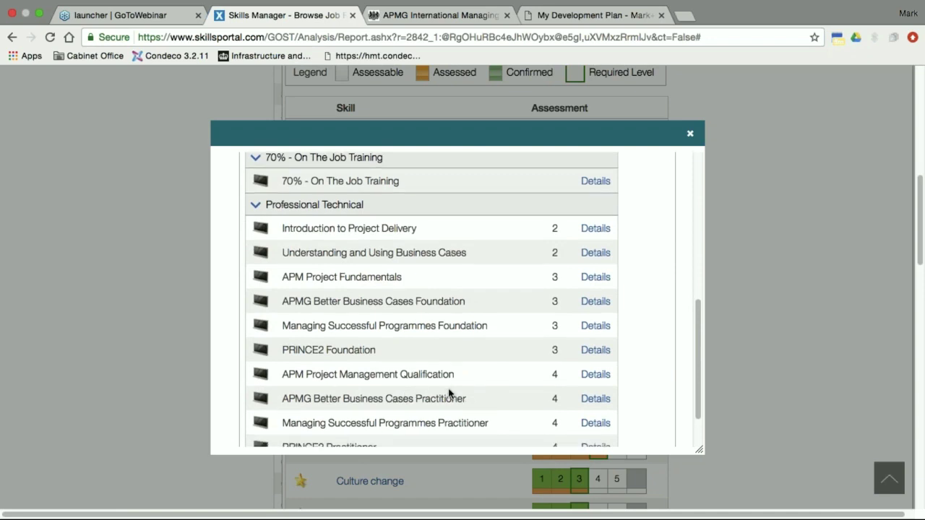
scroll(449, 394, "down", 3)
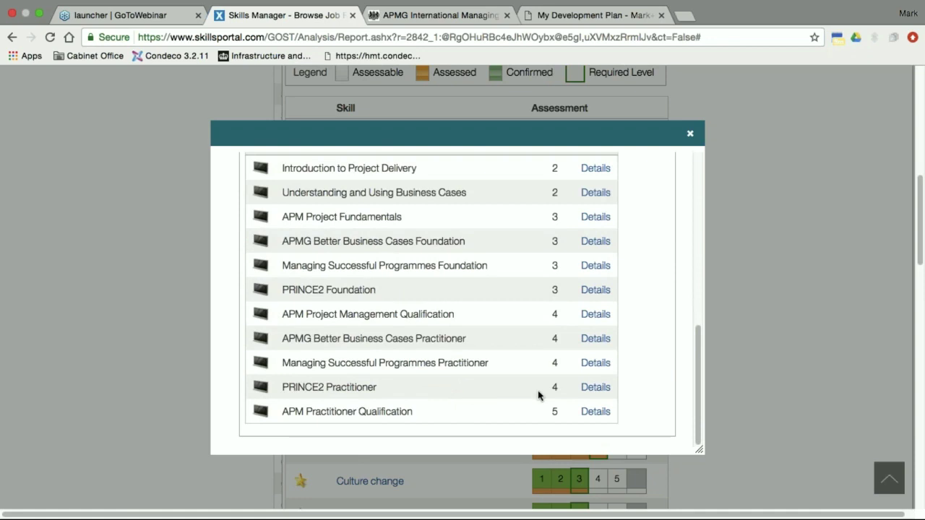
View the details of the APMG Better Business Cases Practitioner learning solution, then close the details and the skill window.
left_click(594, 340)
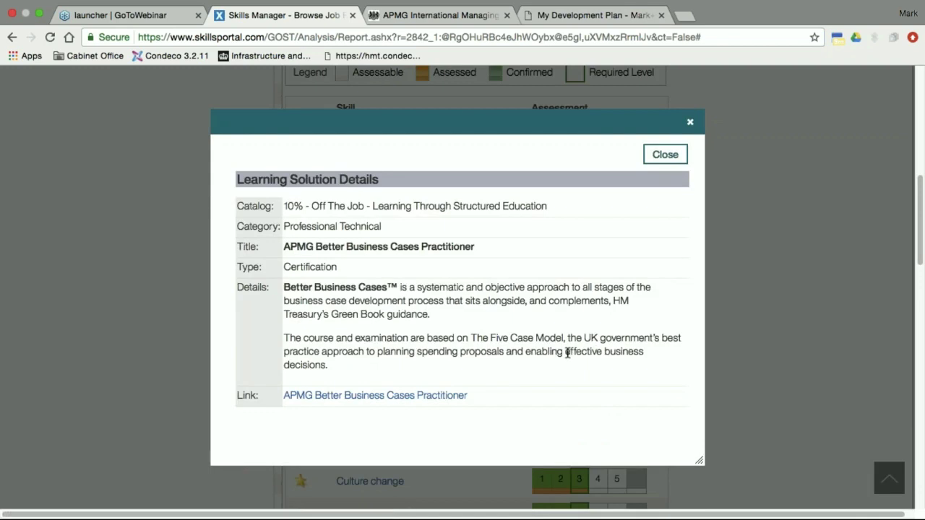
left_click(665, 154)
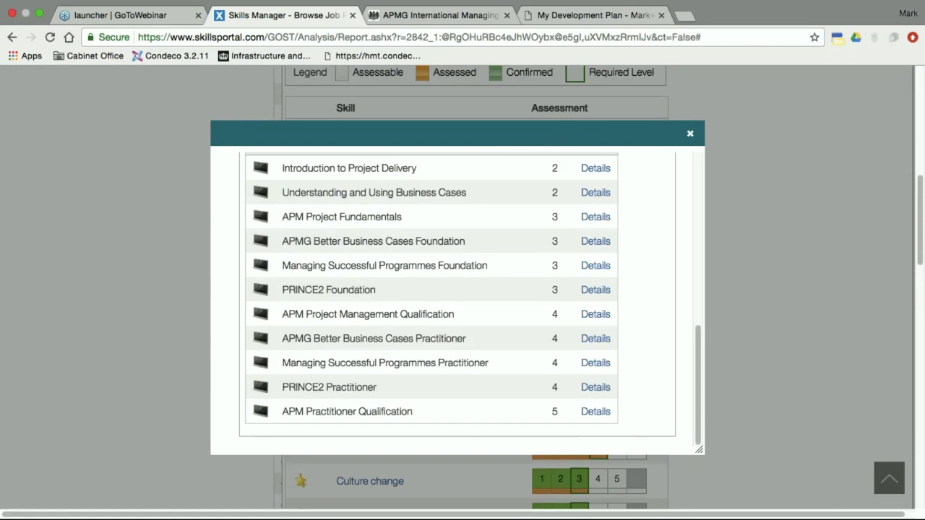
left_click(690, 135)
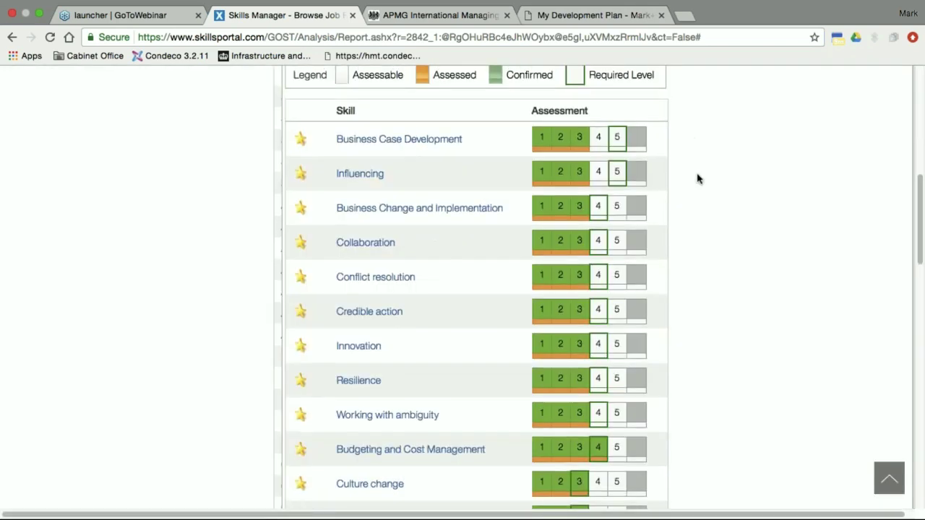
Return to the Skills Manager home page and open the Development area.
scroll(698, 179, "up", 10)
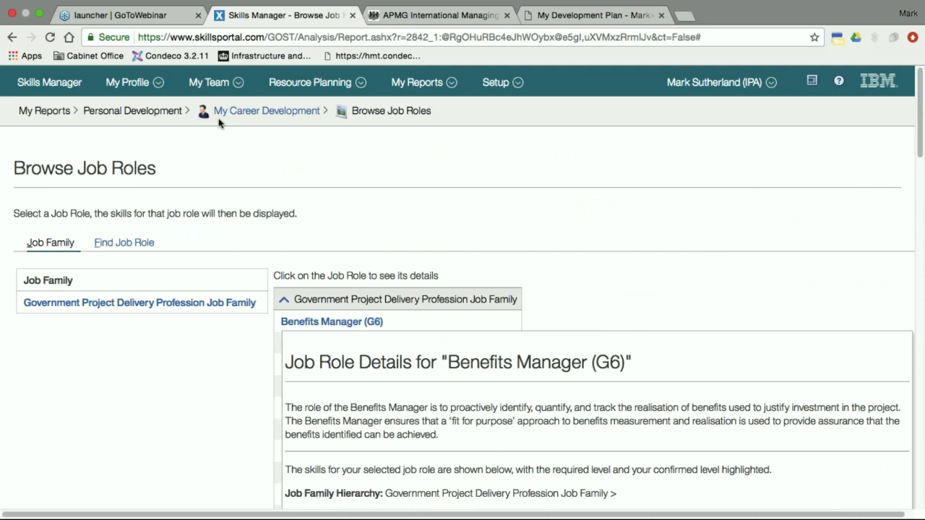
left_click(46, 85)
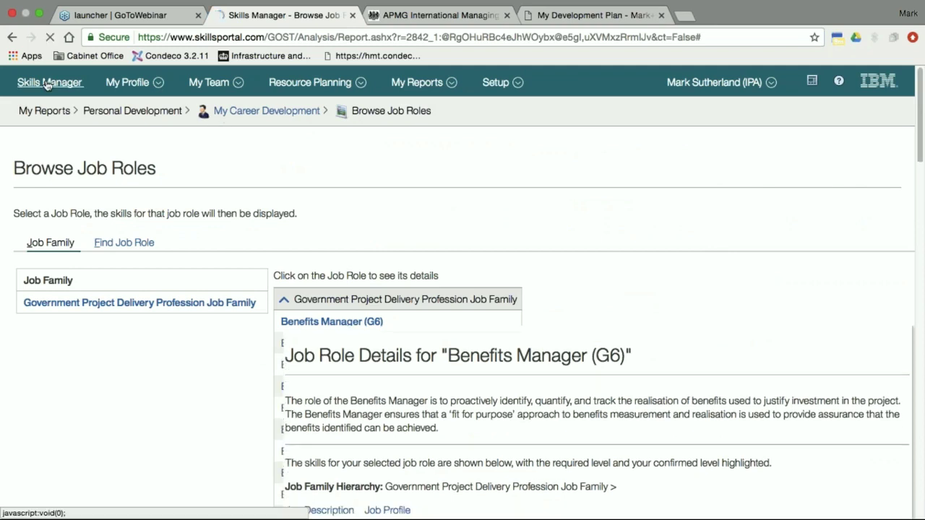
scroll(291, 210, "down", 1)
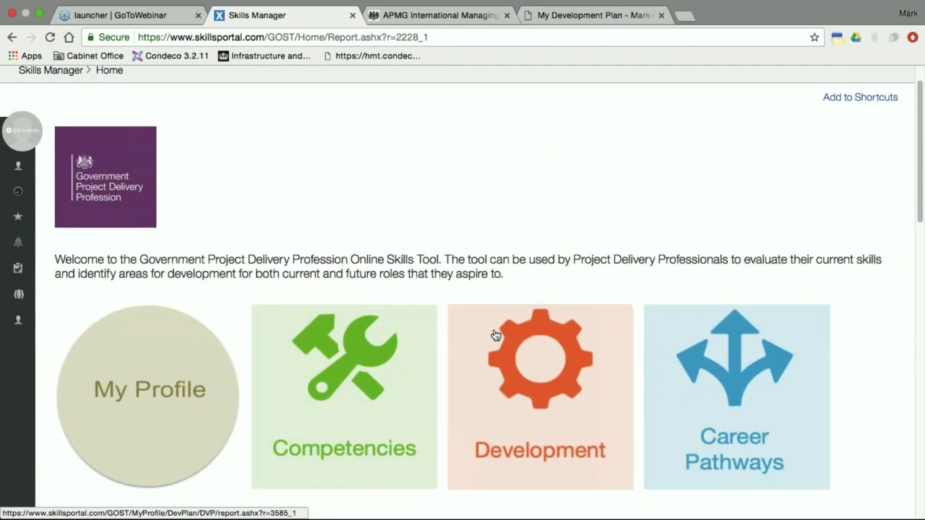
left_click(496, 335)
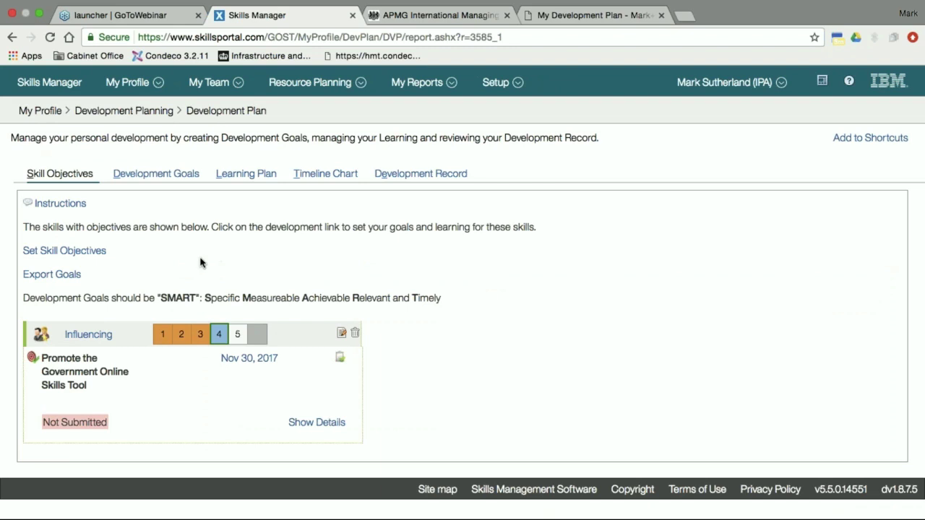
Show the skills available for setting objectives and look through the Areas of Strength, collapsing that section again.
left_click(62, 251)
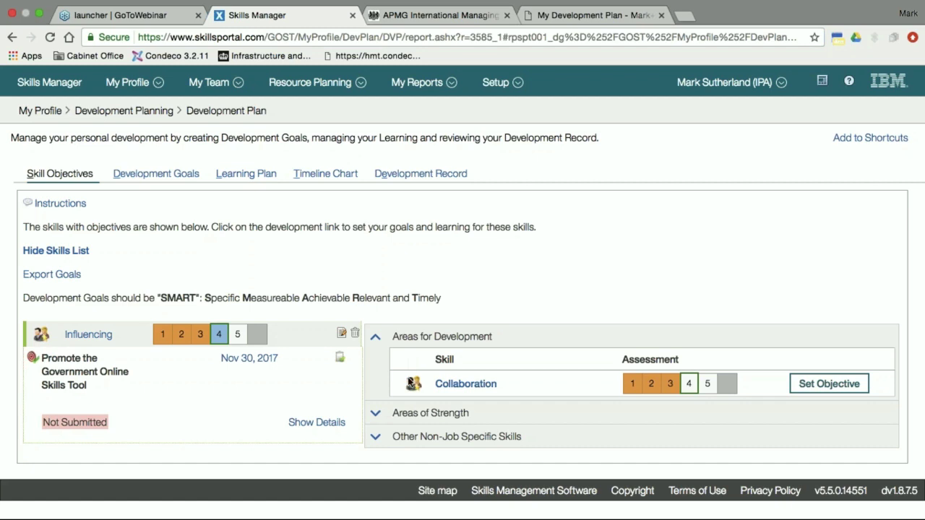
left_click(377, 414)
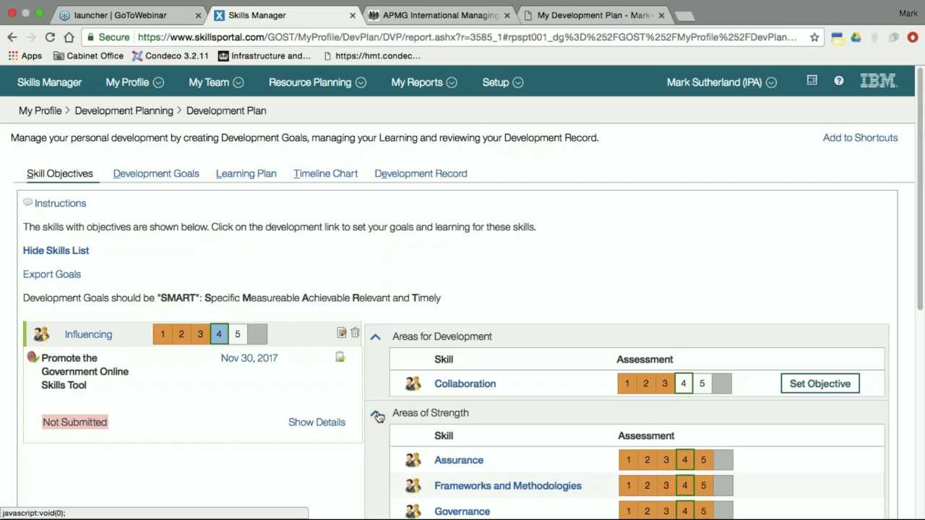
left_click(376, 414)
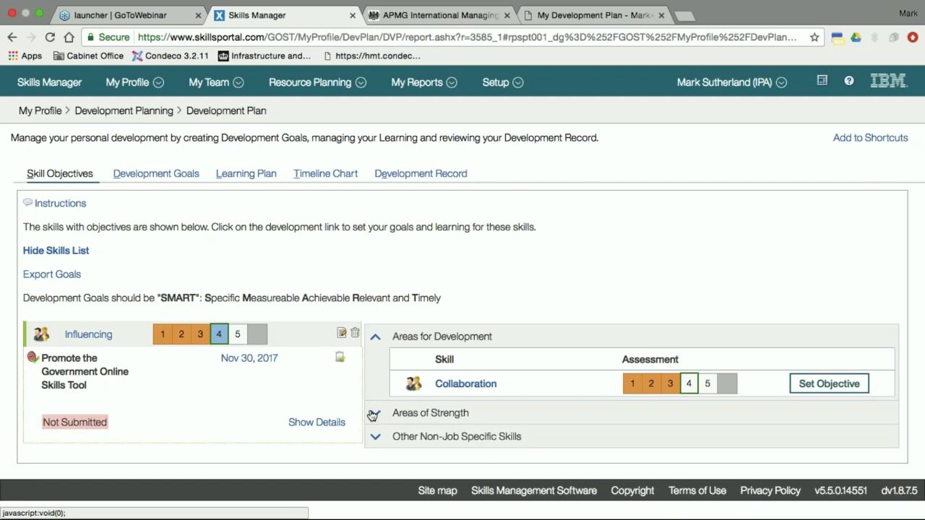
Show the details of the Influencing goal "Promote the Government Online Skills Tool" and review its description, measure of success and learning solutions.
left_click(323, 425)
scroll(539, 410, "down", 1)
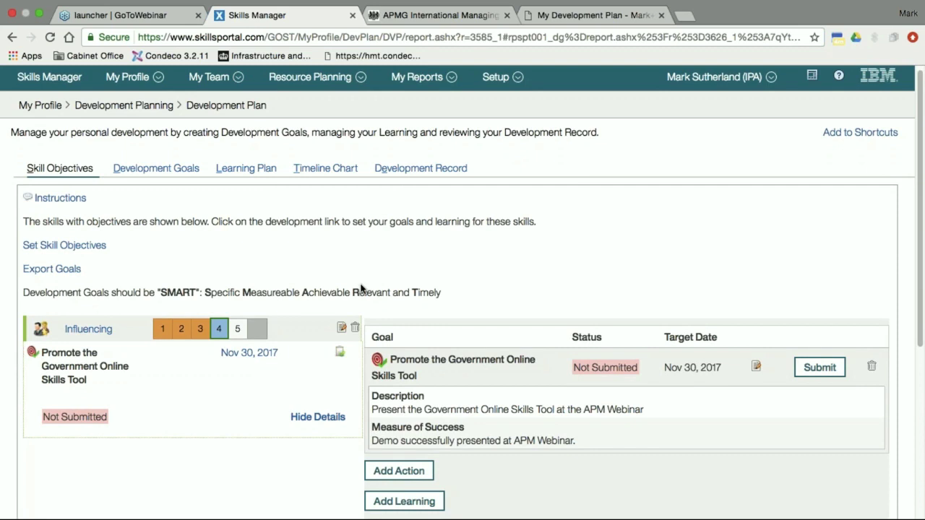
scroll(543, 428, "down", 1)
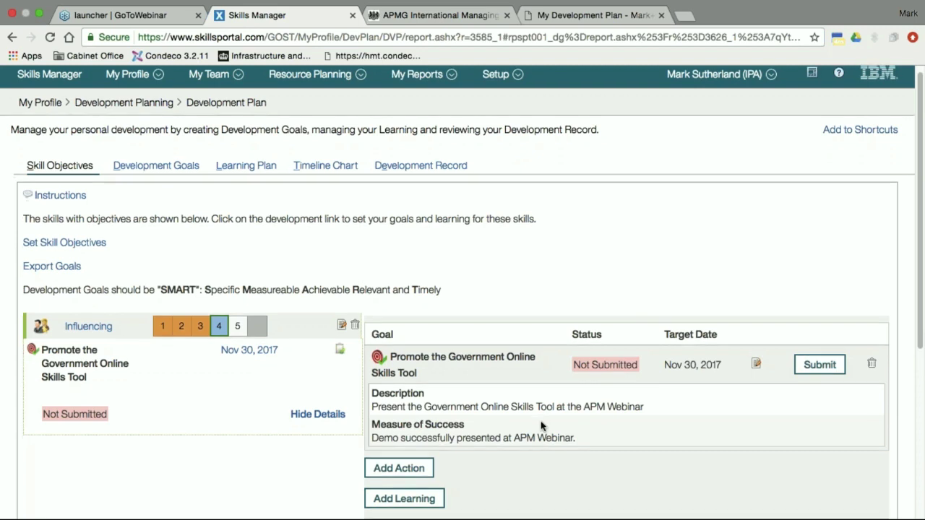
scroll(541, 427, "down", 1)
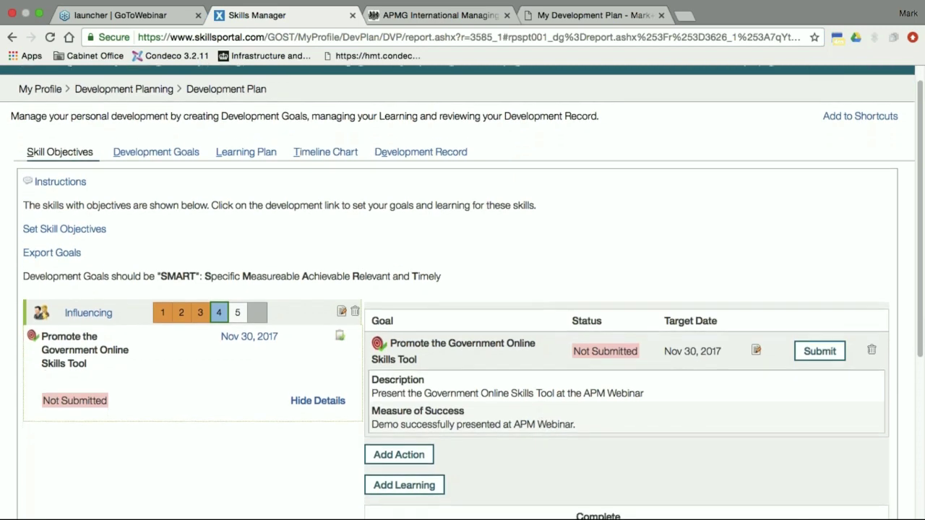
scroll(541, 426, "down", 1)
scroll(541, 426, "down", 2)
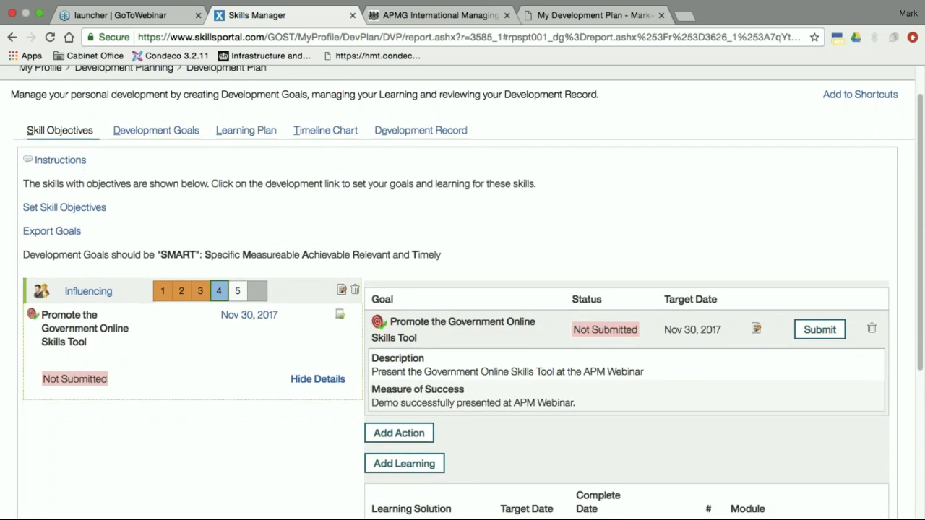
scroll(571, 426, "down", 5)
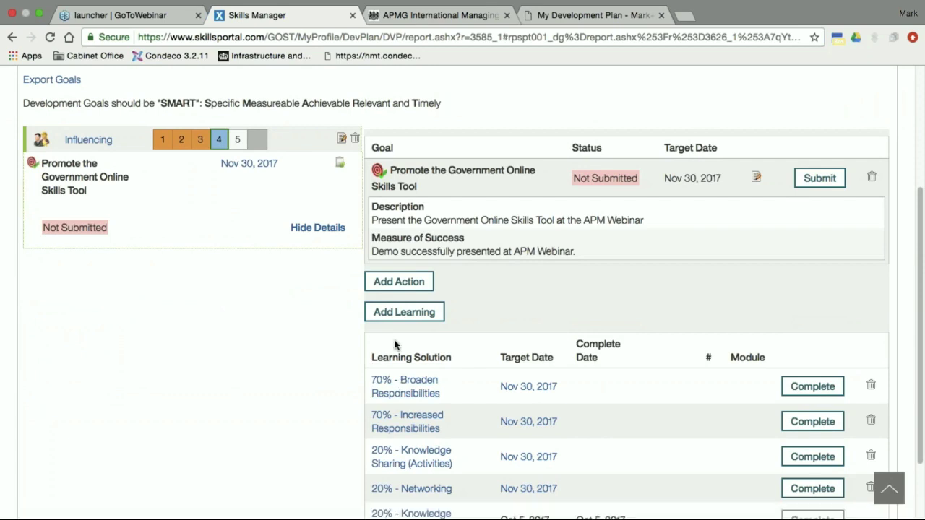
Open the option to add learning to the goal and search the full learning catalogue for solutions starting with "20".
left_click(406, 315)
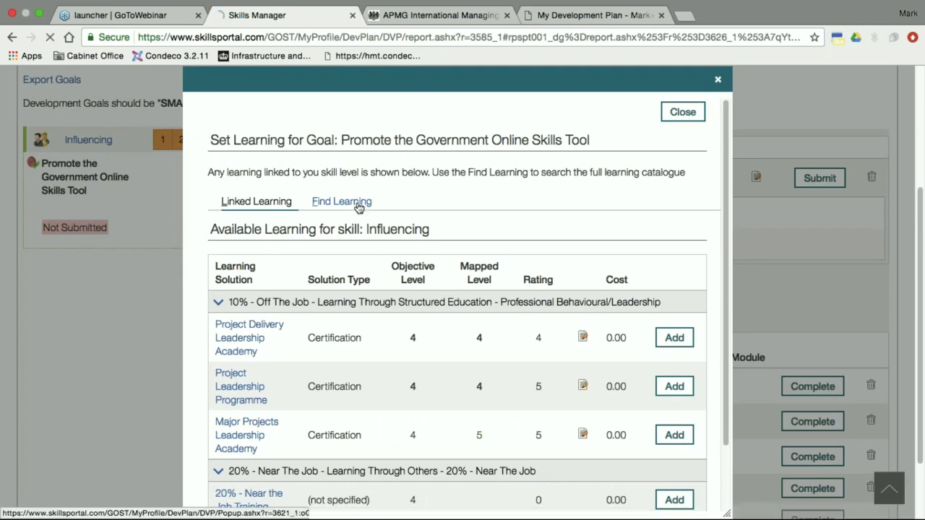
left_click(359, 206)
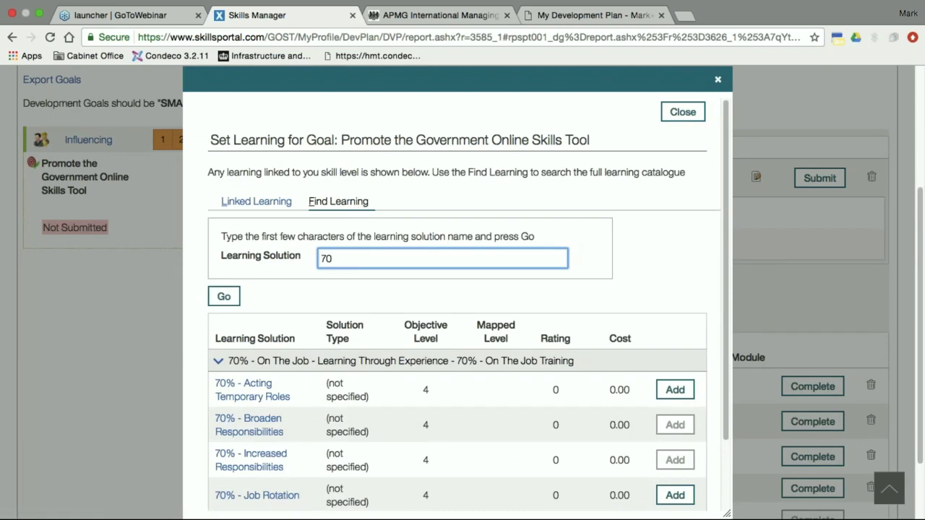
left_click(367, 261)
key("BackSpace")
key("BackSpace")
type("20")
key("Return")
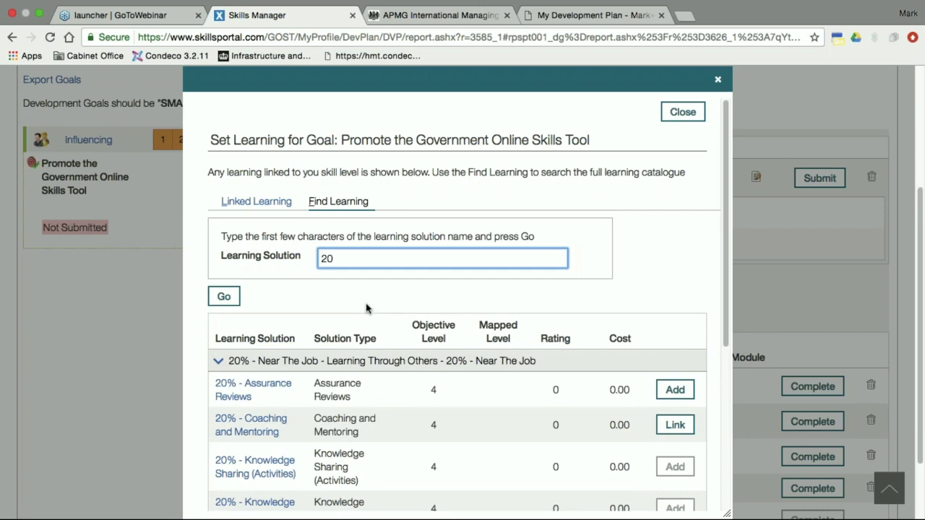
View the details of the "20% - Coaching and Mentoring" learning solution, then close the details and the goal's learning window.
left_click(239, 430)
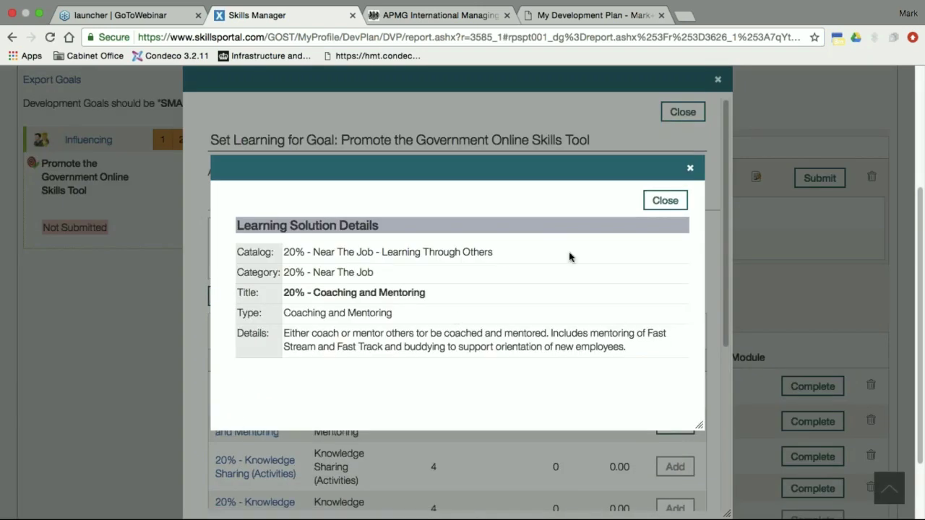
left_click(670, 203)
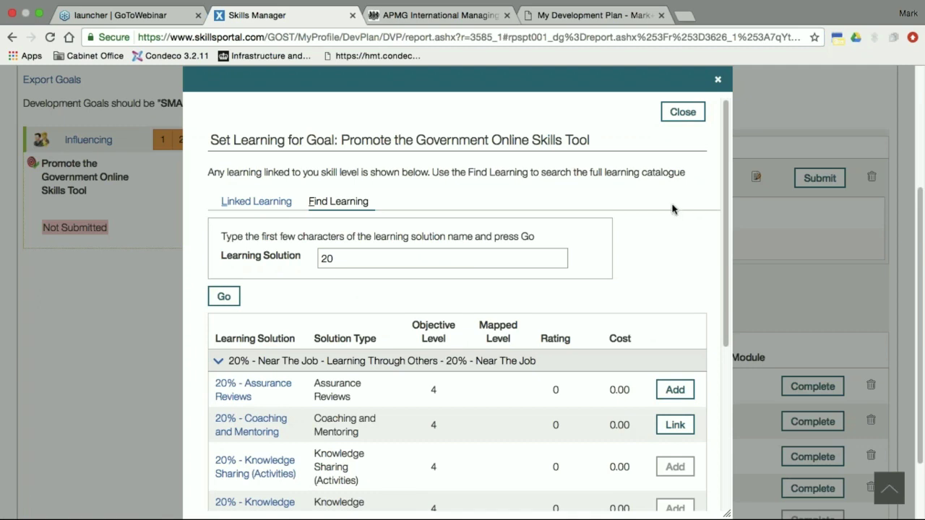
left_click(680, 120)
Open the Development Goals and review the details of the "Obtain APM RPP" goal, including its linked learning solution.
scroll(623, 286, "up", 1)
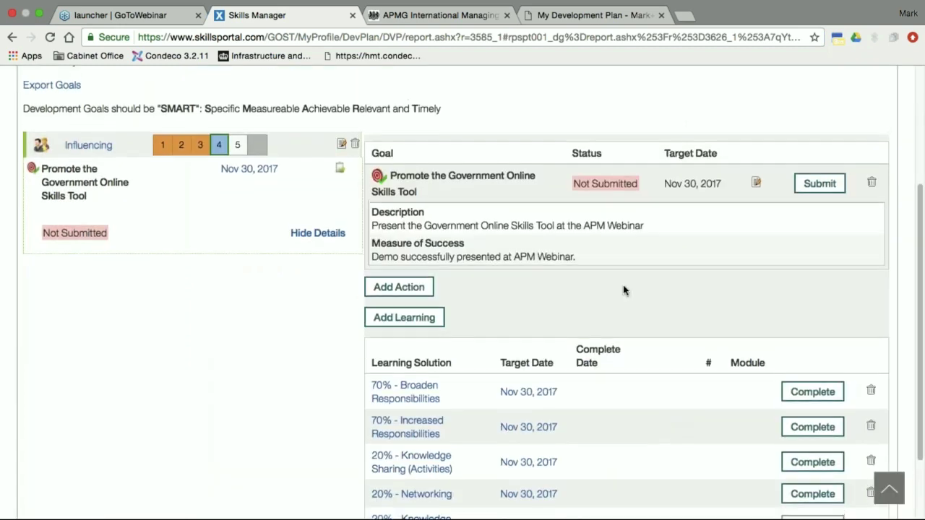
scroll(625, 292, "up", 5)
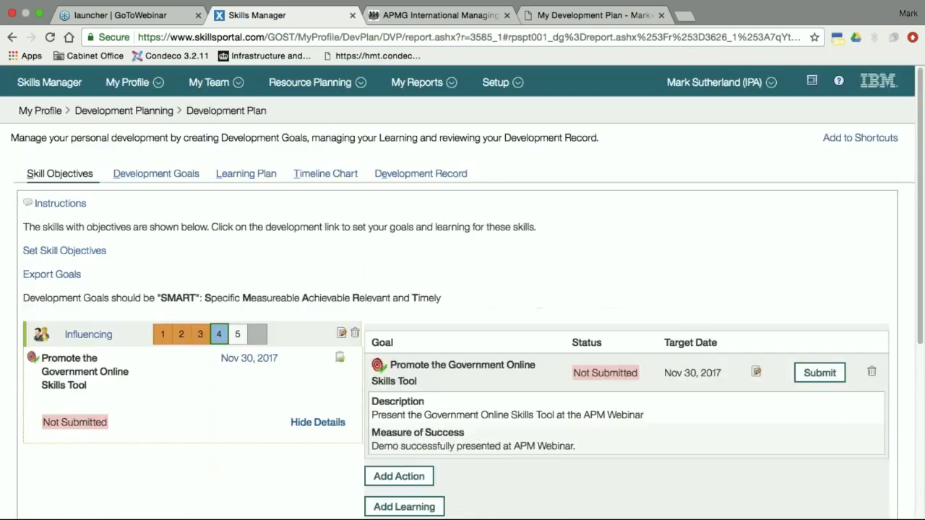
left_click(140, 177)
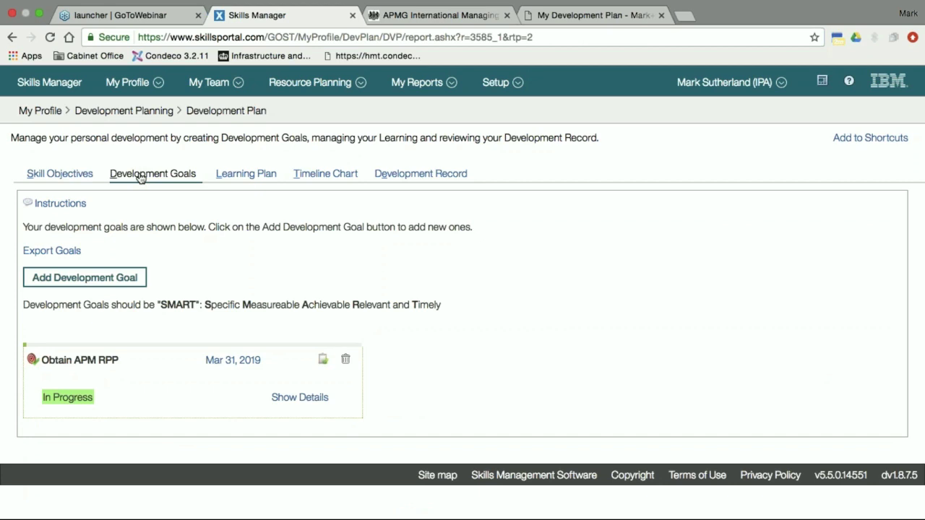
left_click(301, 402)
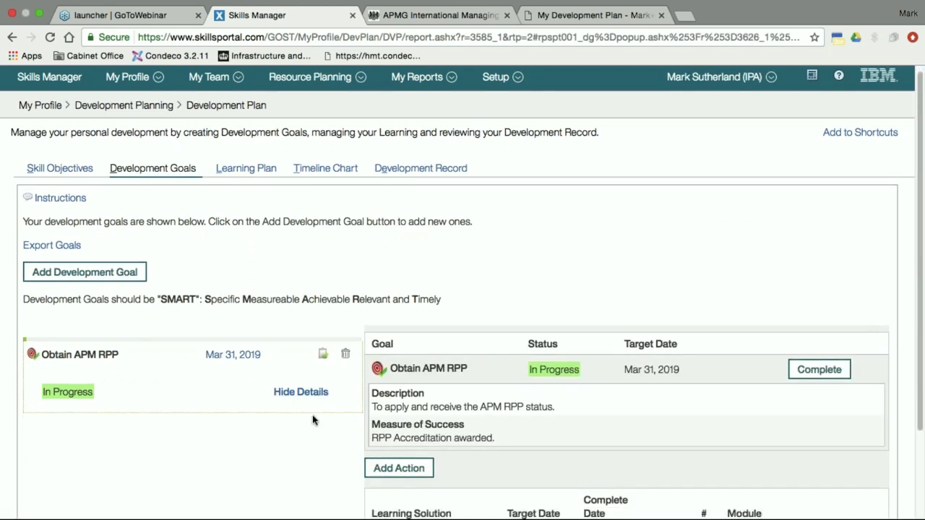
scroll(314, 419, "down", 1)
scroll(312, 417, "down", 2)
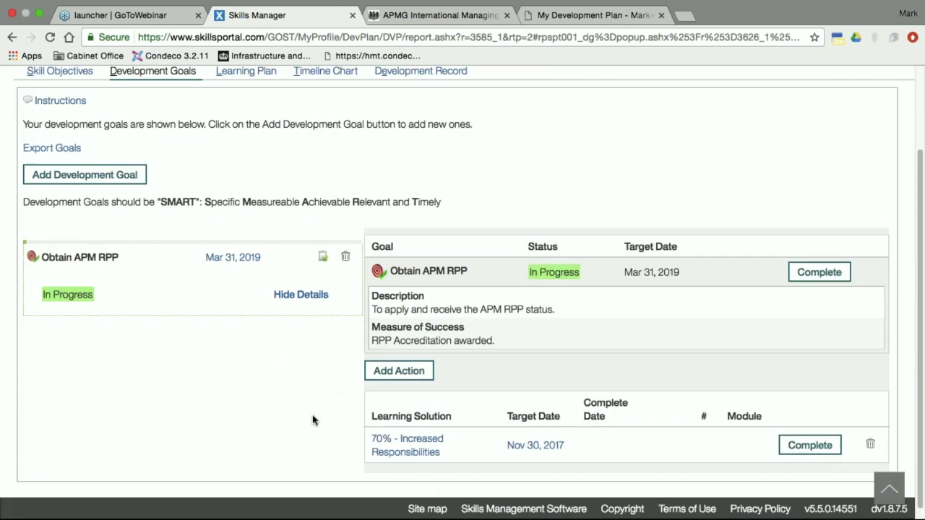
scroll(312, 415, "up", 3)
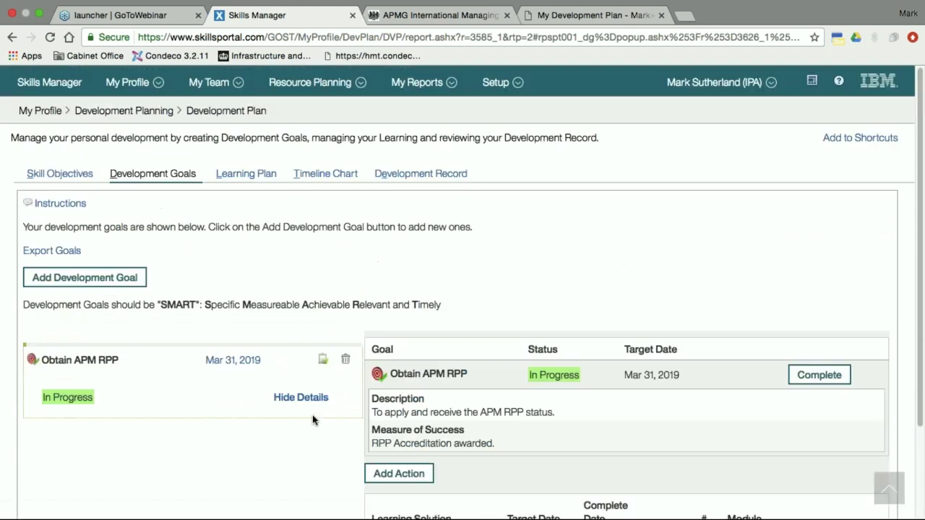
Review the development plan's Learning Plan, Timeline Chart and completed learning in the Development Record.
left_click(234, 173)
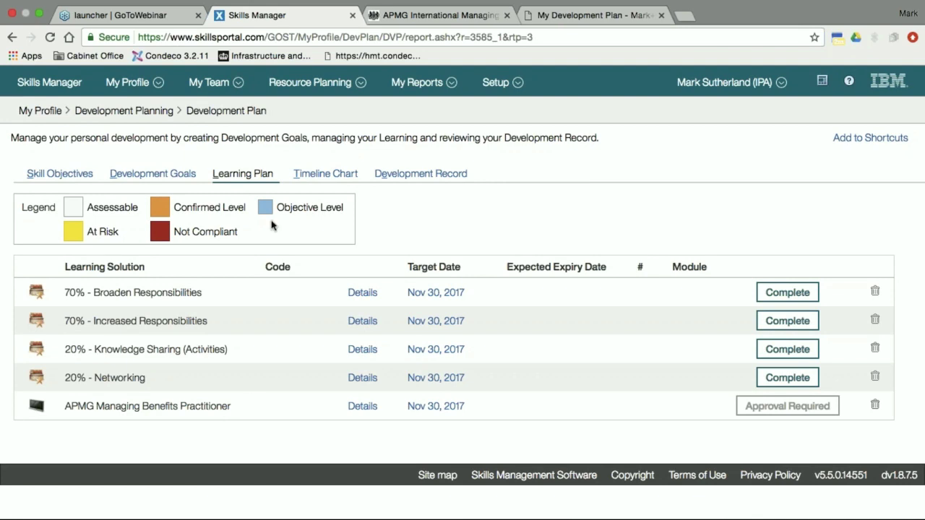
left_click(337, 175)
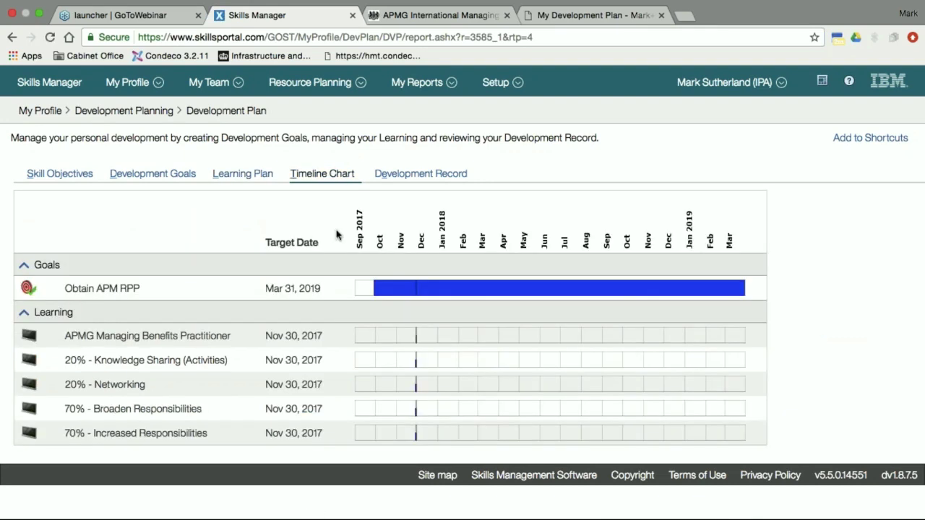
left_click(442, 178)
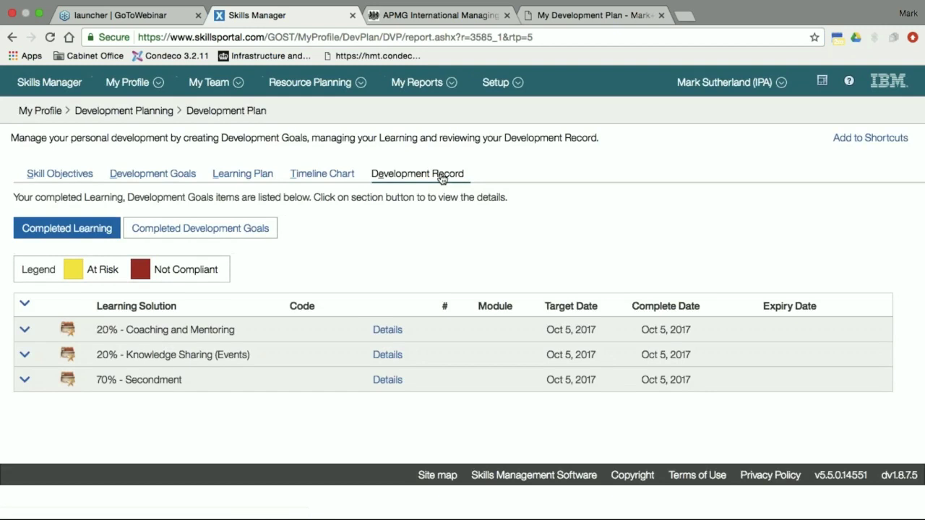
List the completed development goals and show the details of the Influencing goal "Secure Senior Leadership Buy In for Online Skills Tool".
left_click(231, 228)
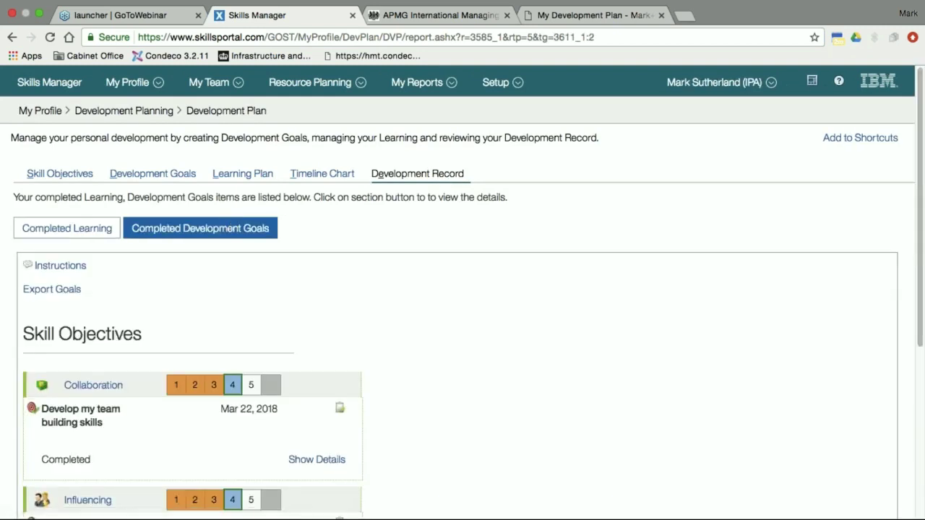
scroll(456, 327, "down", 2)
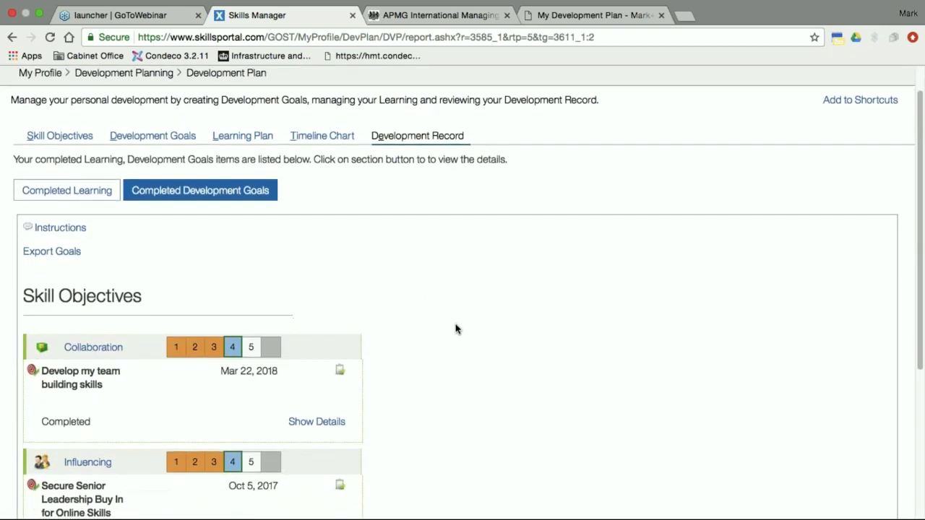
scroll(456, 328, "down", 1)
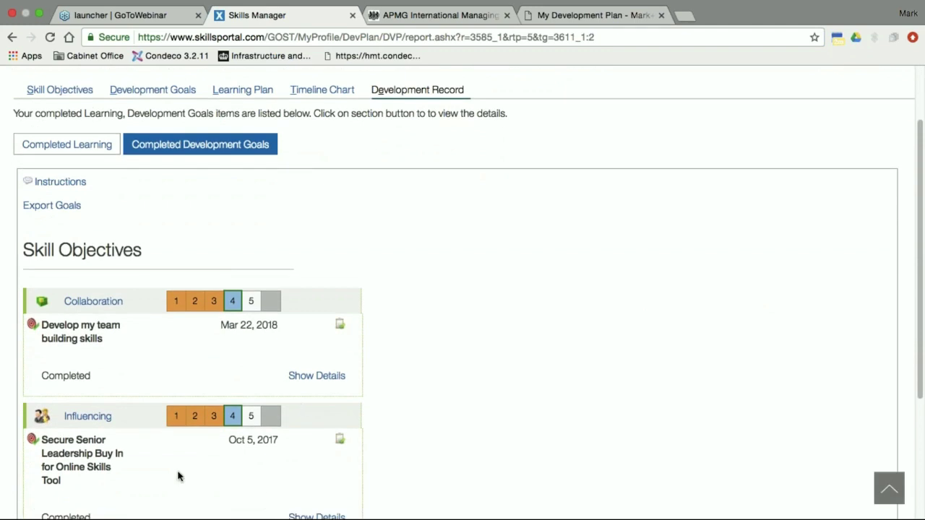
scroll(181, 473, "down", 1)
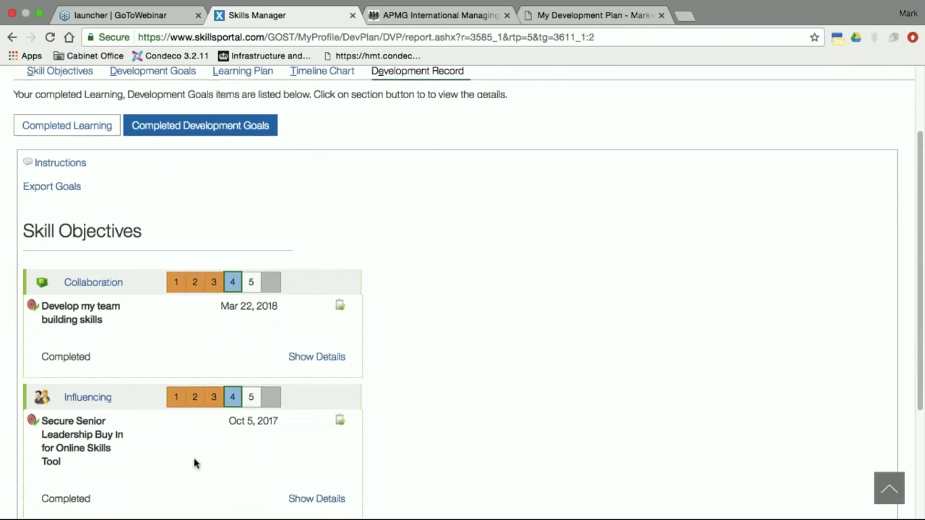
left_click(316, 503)
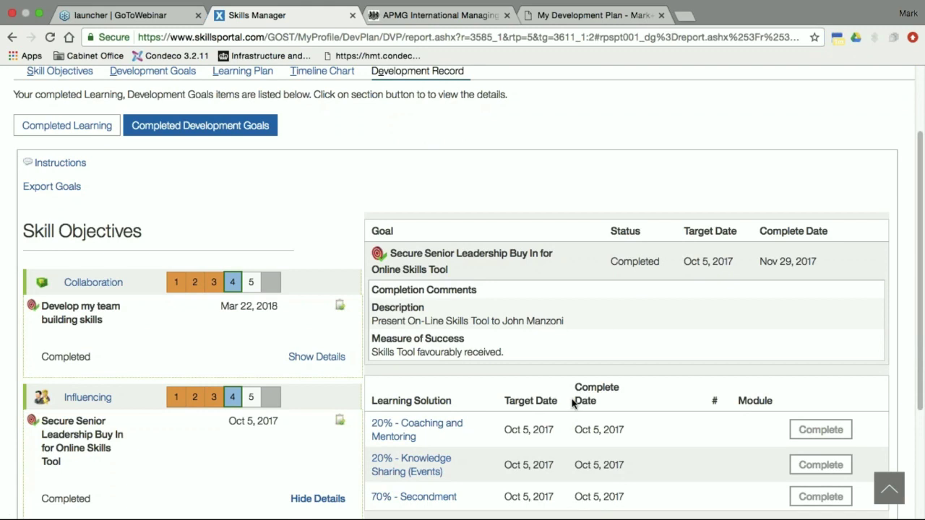
Open the My Development Plan report, export the plan to PDF and open the downloaded file.
scroll(573, 403, "up", 1)
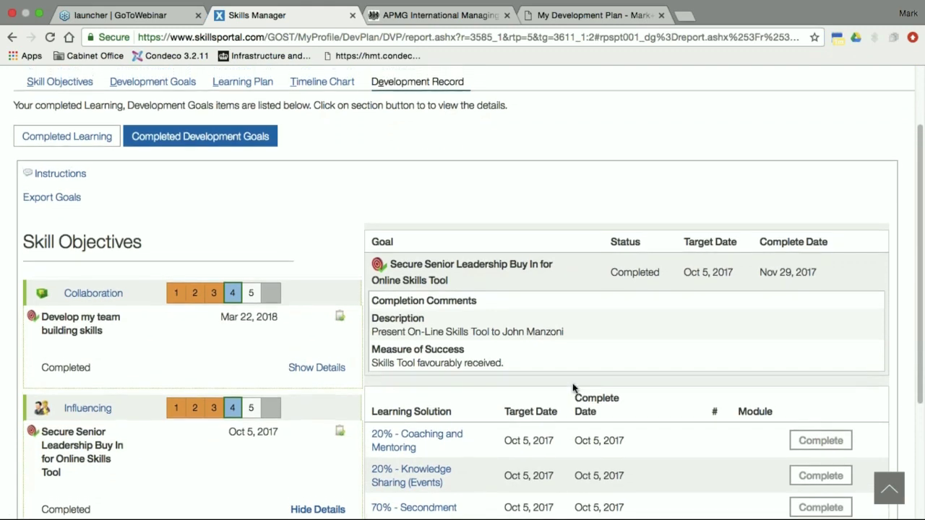
scroll(574, 389, "up", 2)
scroll(574, 388, "up", 2)
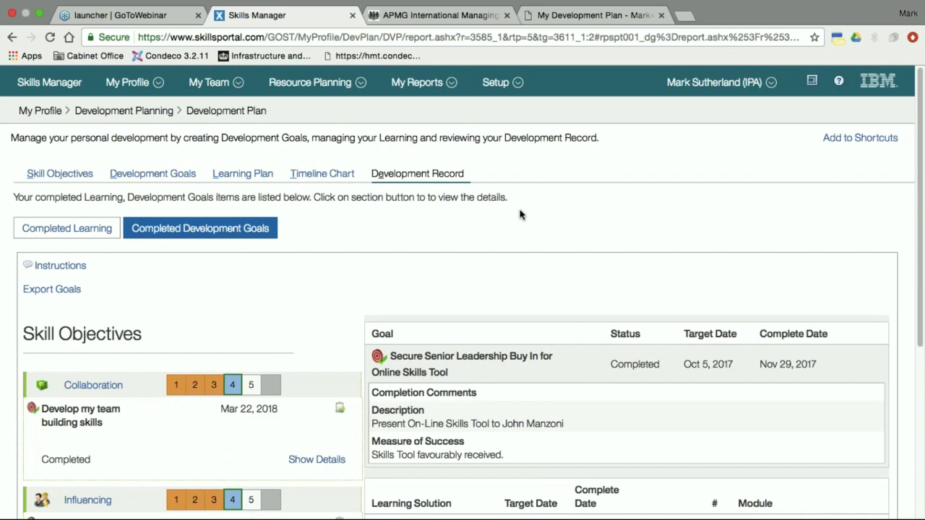
left_click(426, 88)
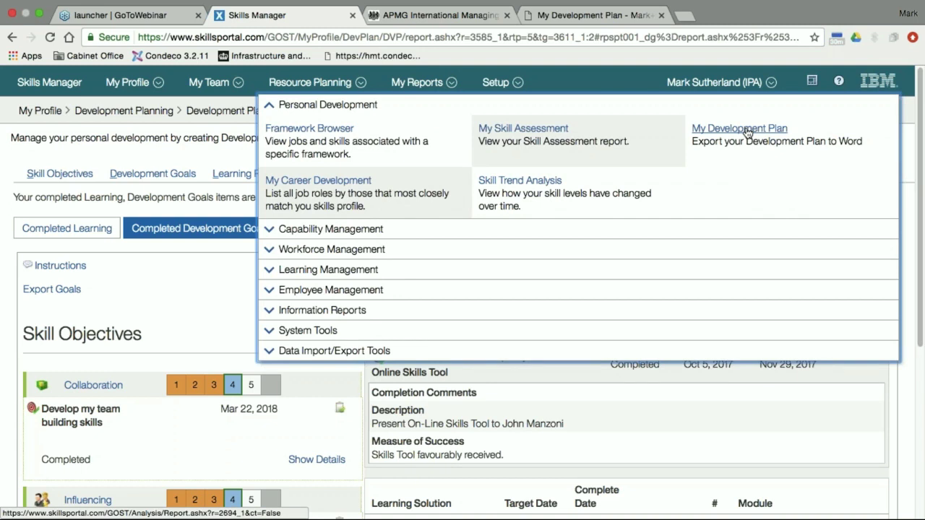
left_click(747, 132)
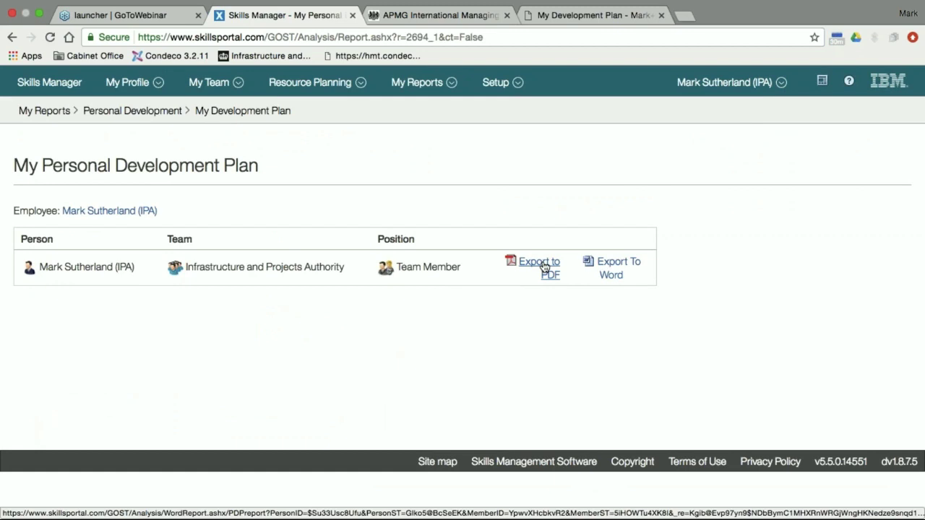
left_click(544, 267)
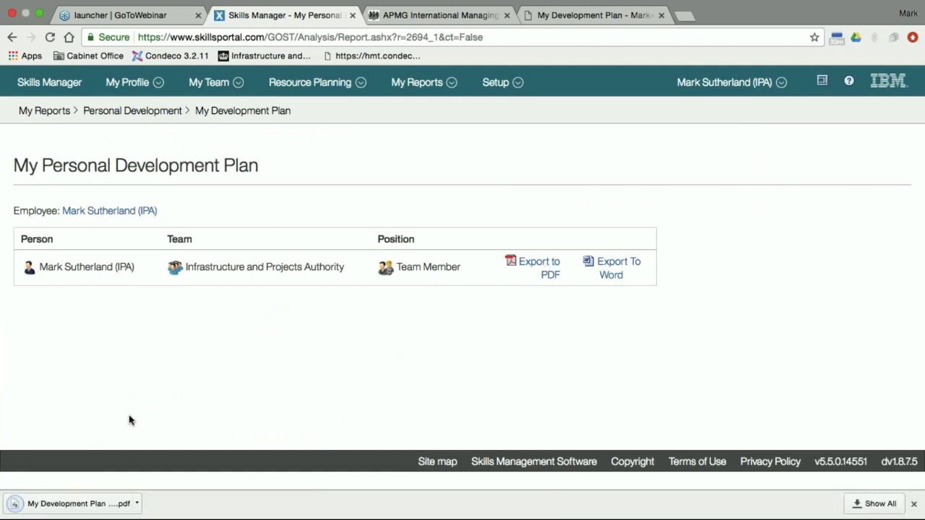
left_click(101, 504)
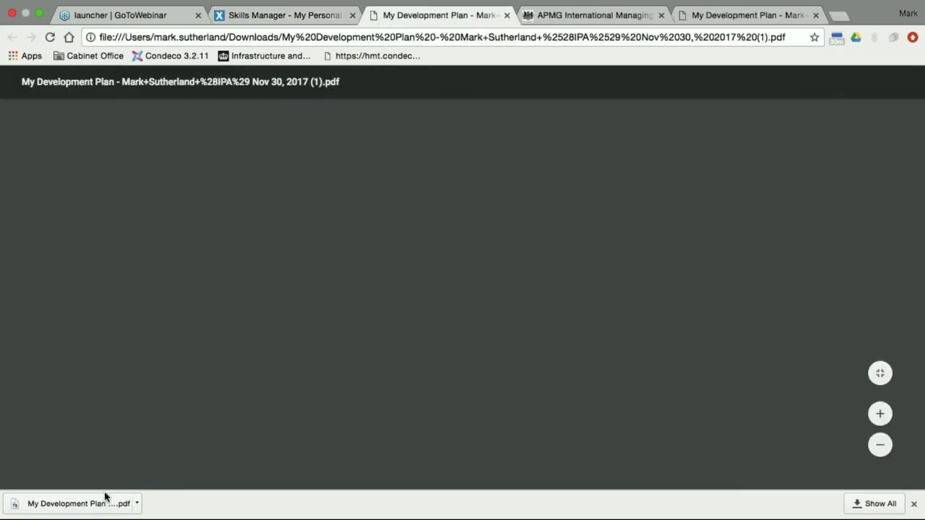
Examine the exported plan's profile charts, assessment summary and the Areas of Strength section of the Development Plan.
scroll(366, 349, "down", 5)
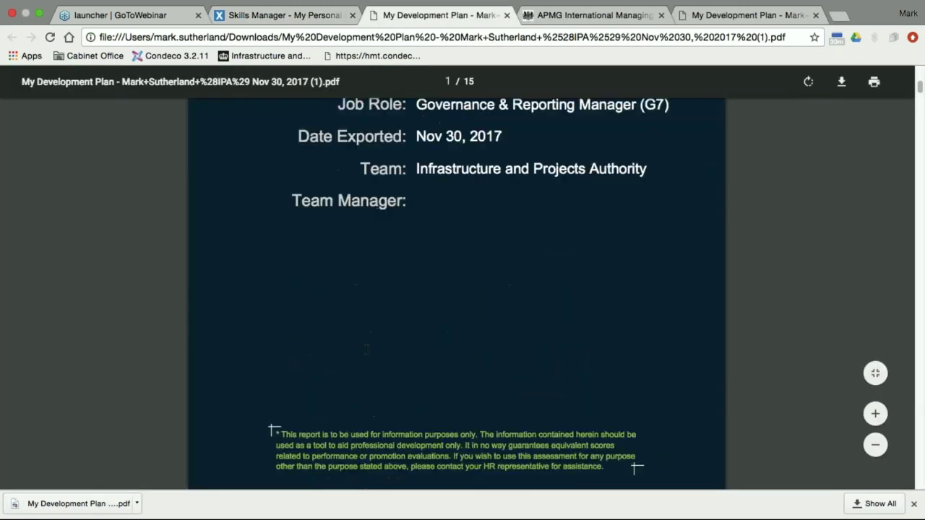
scroll(366, 349, "down", 3)
scroll(366, 349, "down", 1)
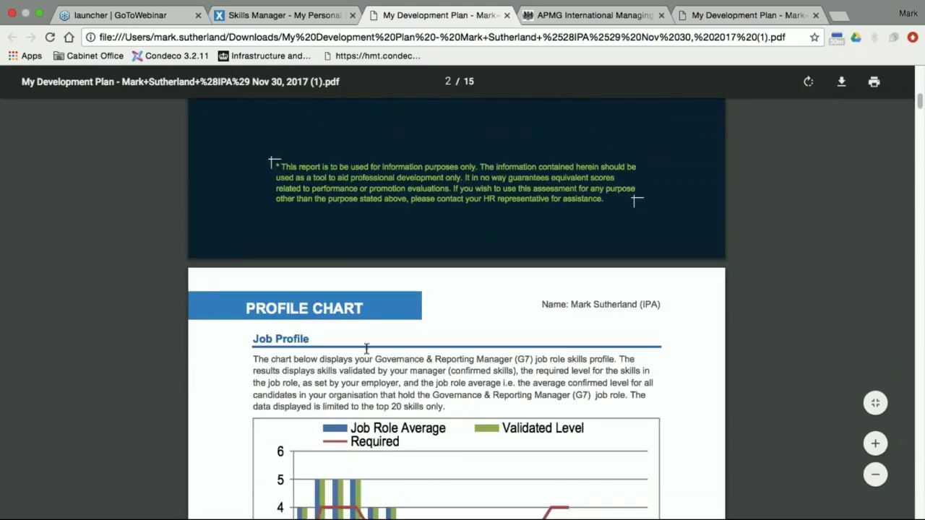
scroll(366, 349, "down", 10)
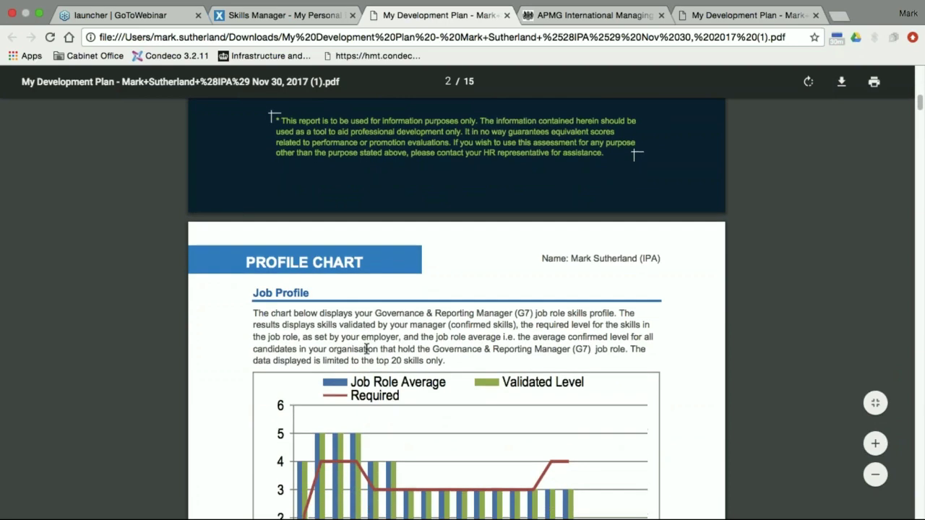
scroll(456, 309, "down", 12)
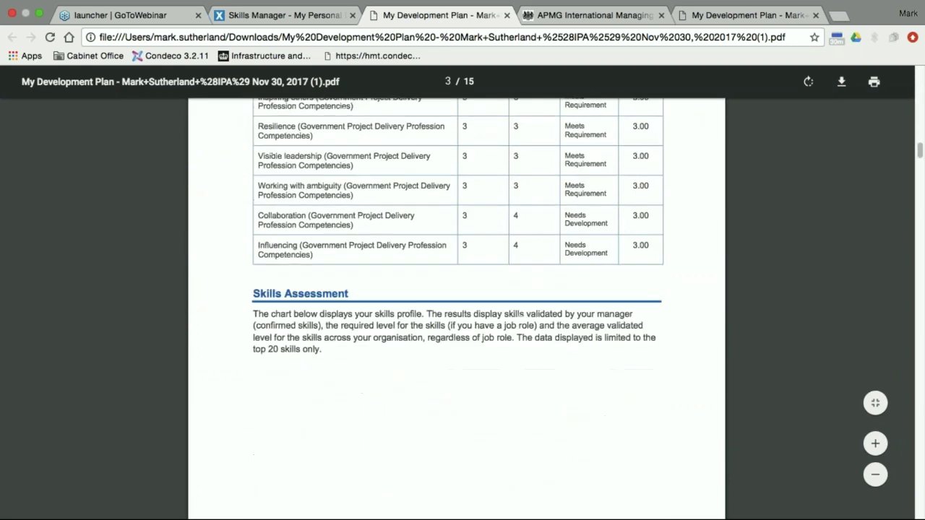
scroll(456, 309, "down", 15)
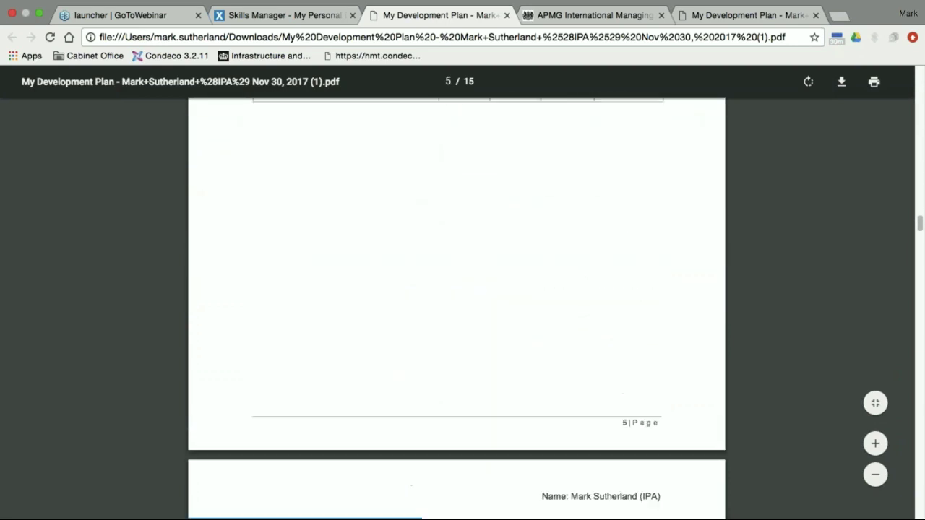
scroll(457, 309, "down", 5)
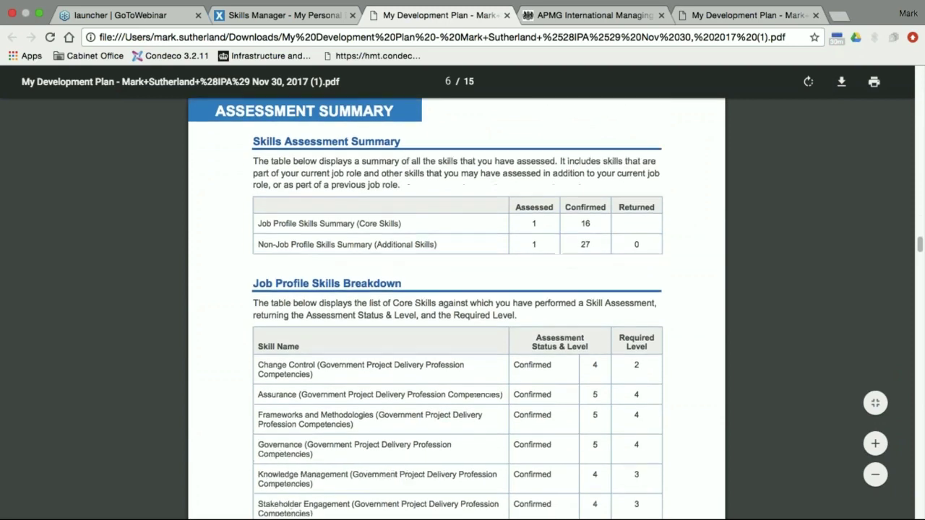
scroll(457, 309, "down", 20)
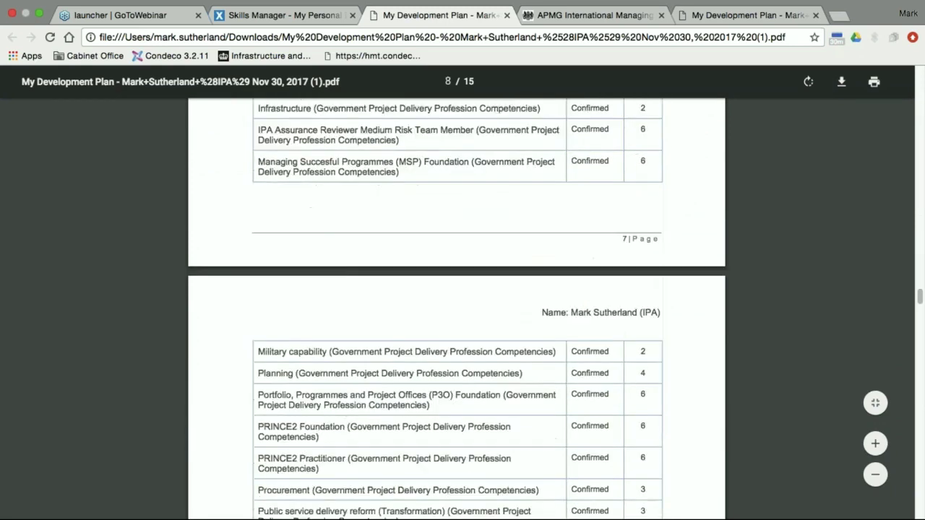
scroll(457, 309, "up", 3)
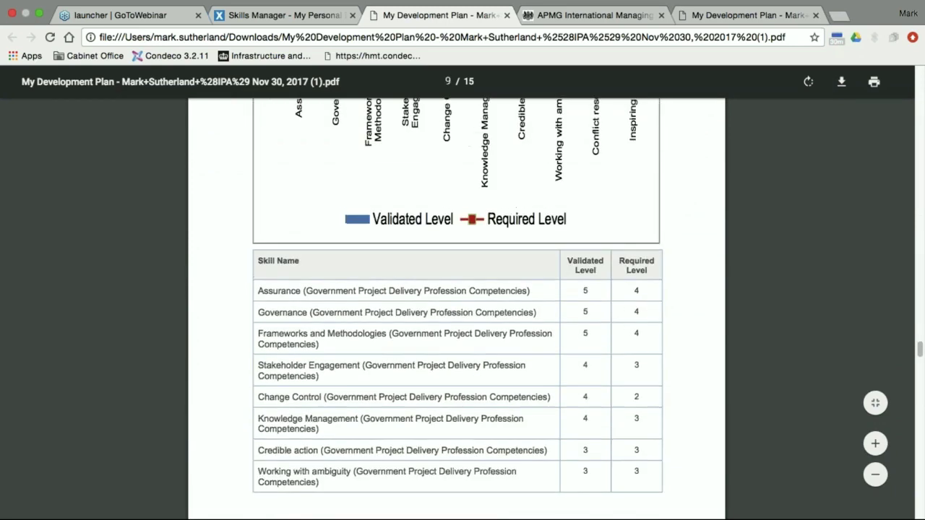
scroll(457, 308, "up", 5)
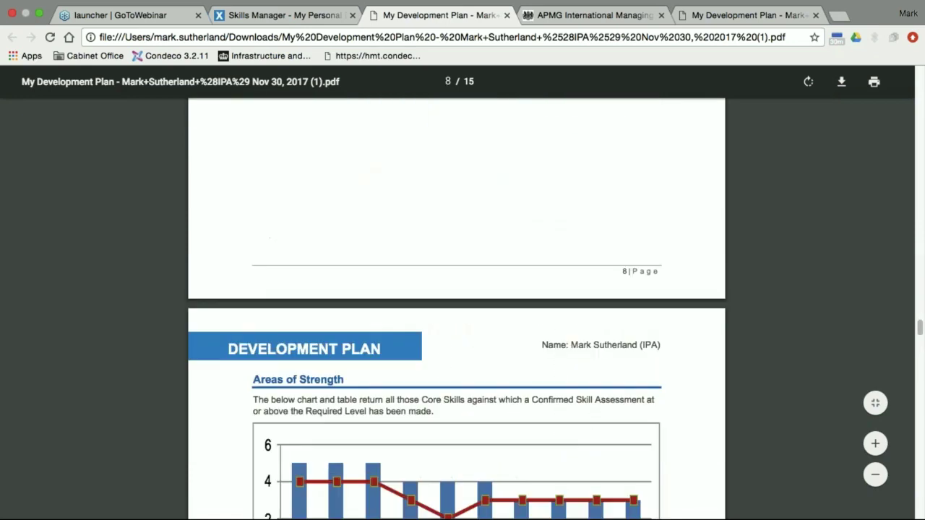
scroll(457, 308, "down", 1)
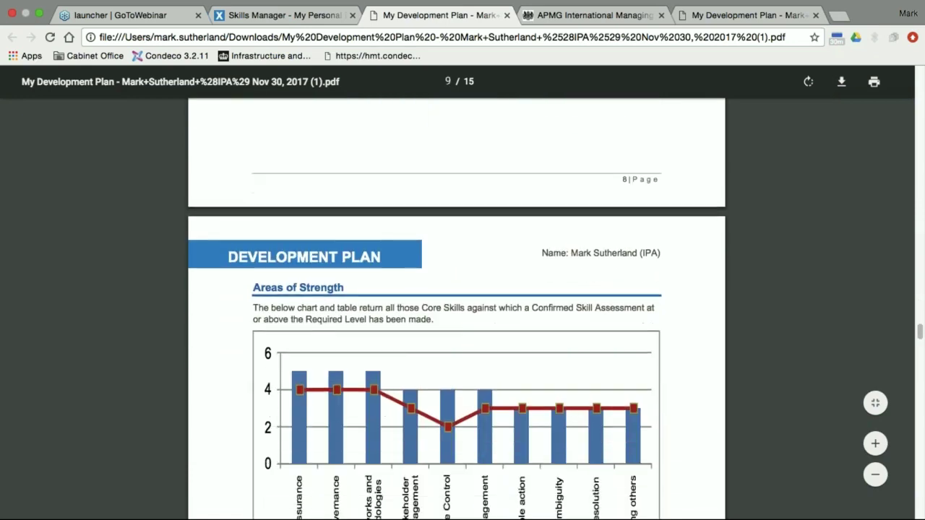
Examine the Areas of Development chart and table and the Suggested Development section in the exported plan.
scroll(457, 309, "down", 10)
scroll(457, 309, "down", 7)
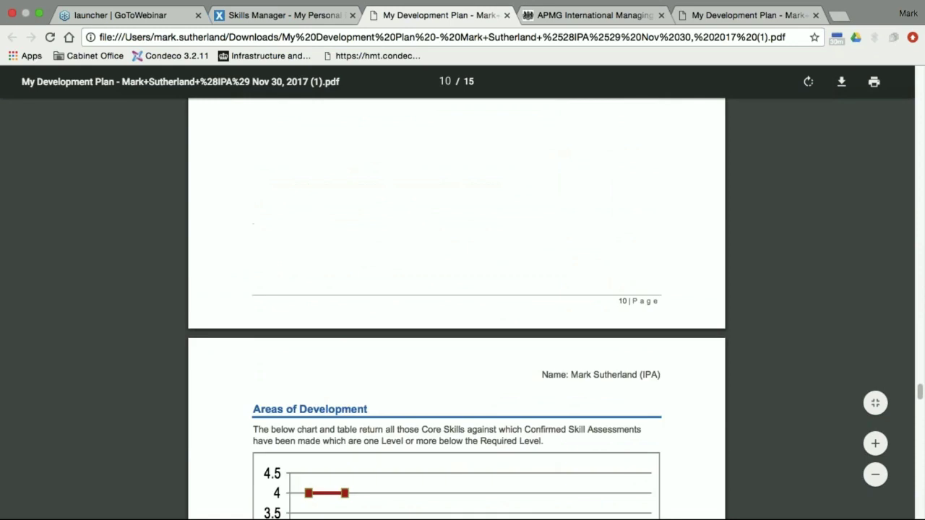
scroll(456, 309, "down", 3)
scroll(456, 309, "down", 1)
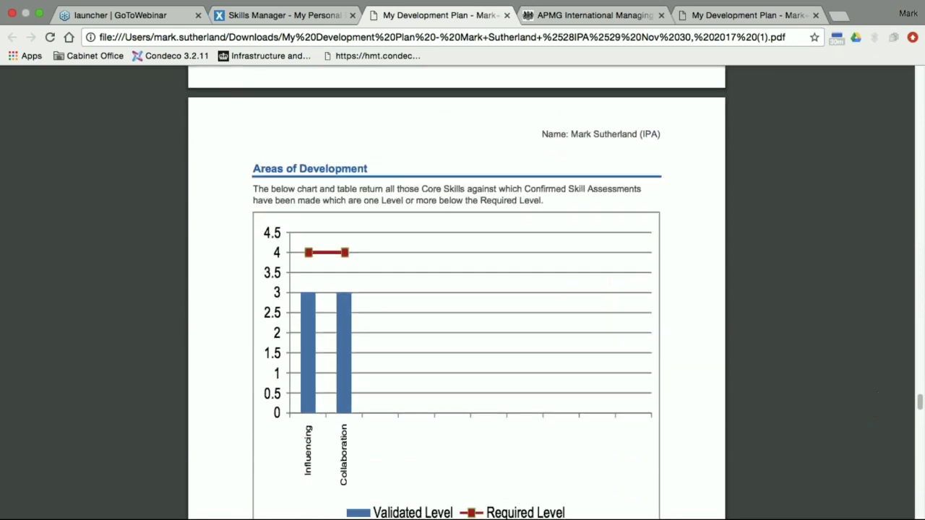
scroll(456, 308, "down", 1)
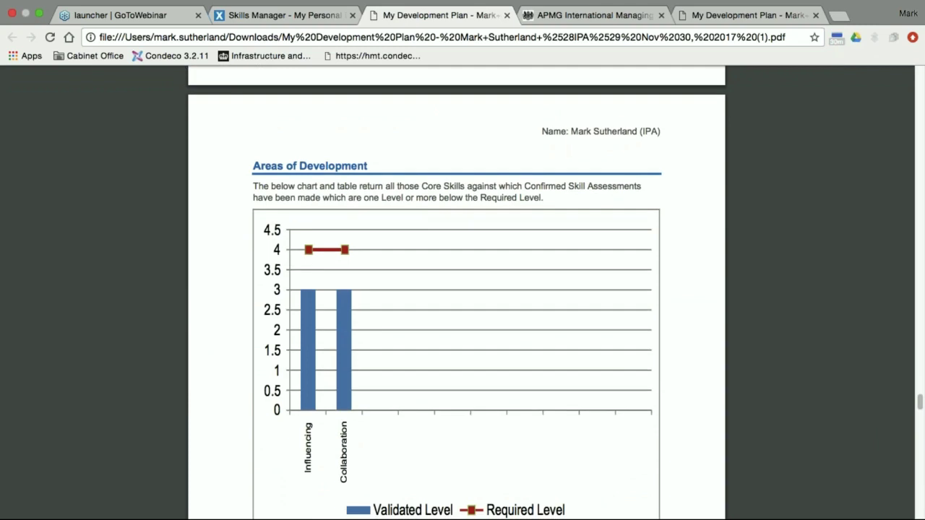
scroll(457, 309, "down", 1)
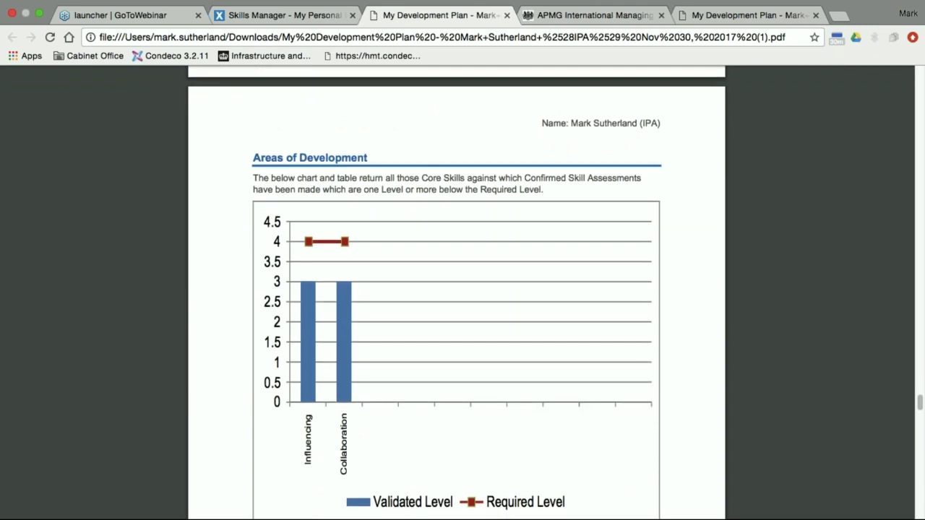
scroll(457, 293, "down", 5)
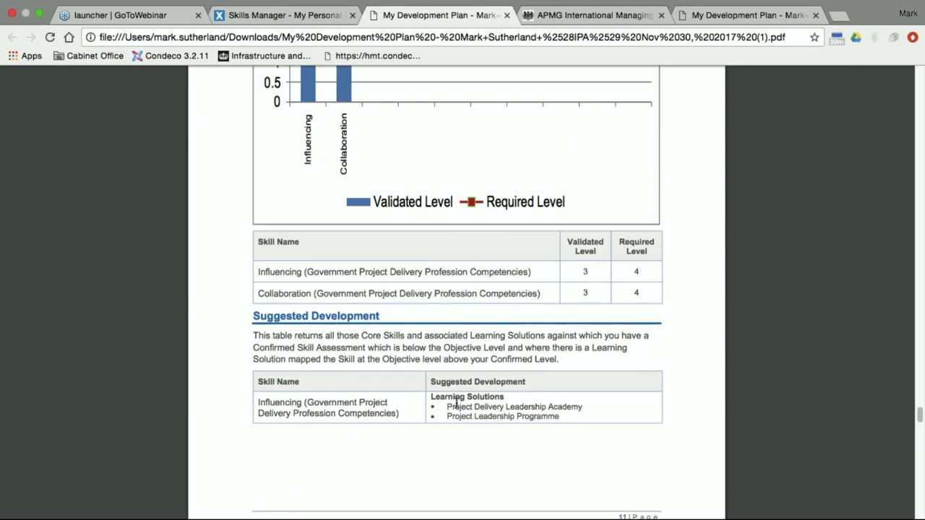
Review the exported plan's Ad-hoc Learning tables for 20%, 70% and 10% learning and its Focus Area table.
scroll(456, 403, "down", 6)
scroll(456, 403, "down", 12)
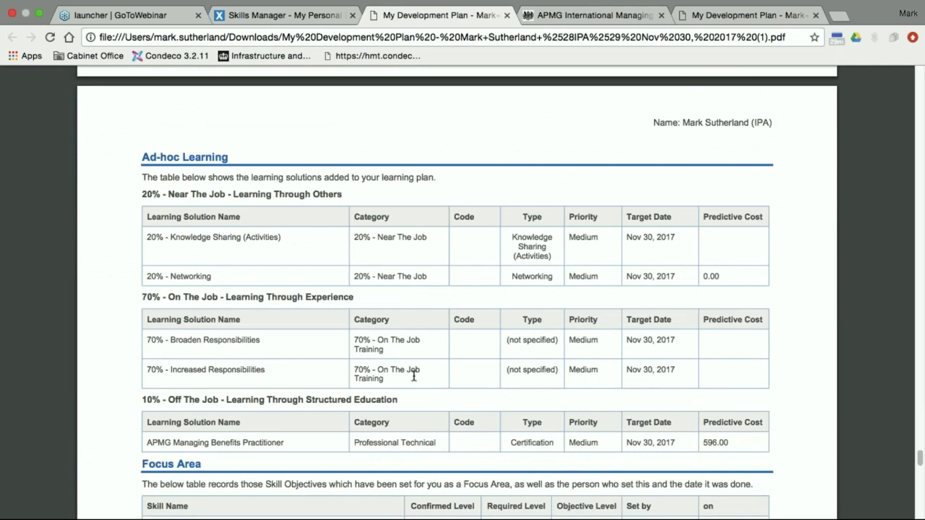
scroll(414, 375, "down", 6)
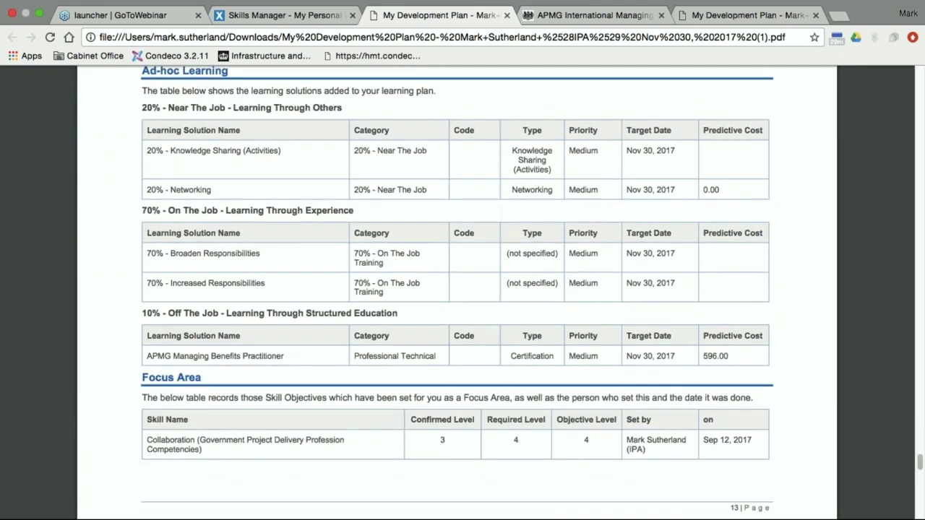
scroll(457, 289, "down", 1)
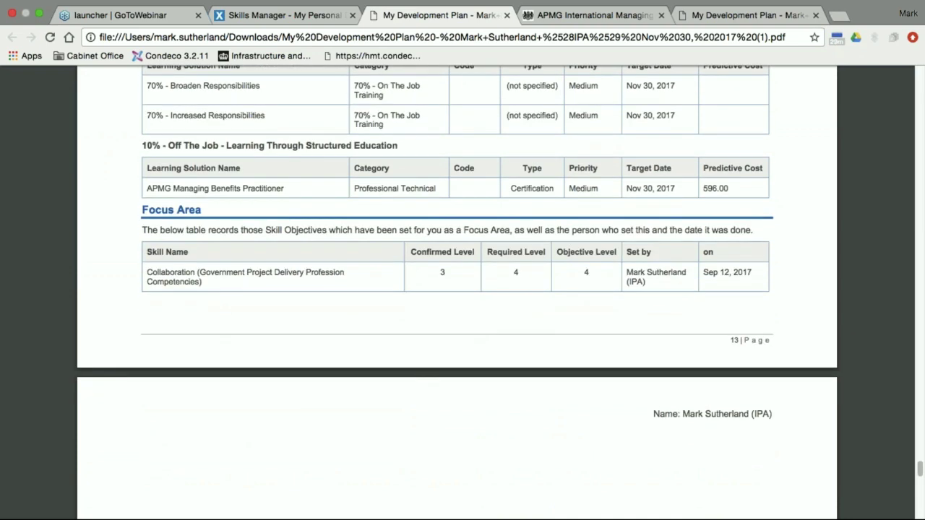
scroll(414, 378, "up", 10)
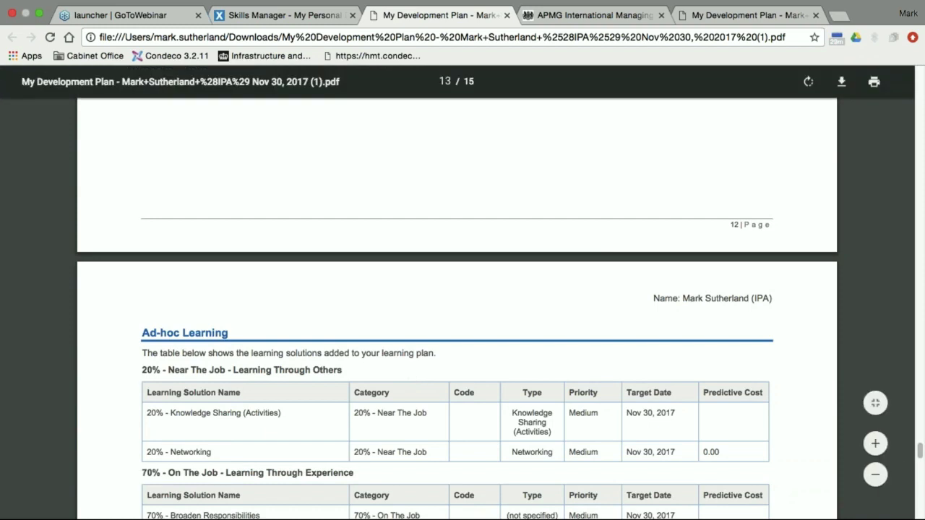
Return from the exported PDF to Skills Manager and open its home page.
left_click(288, 16)
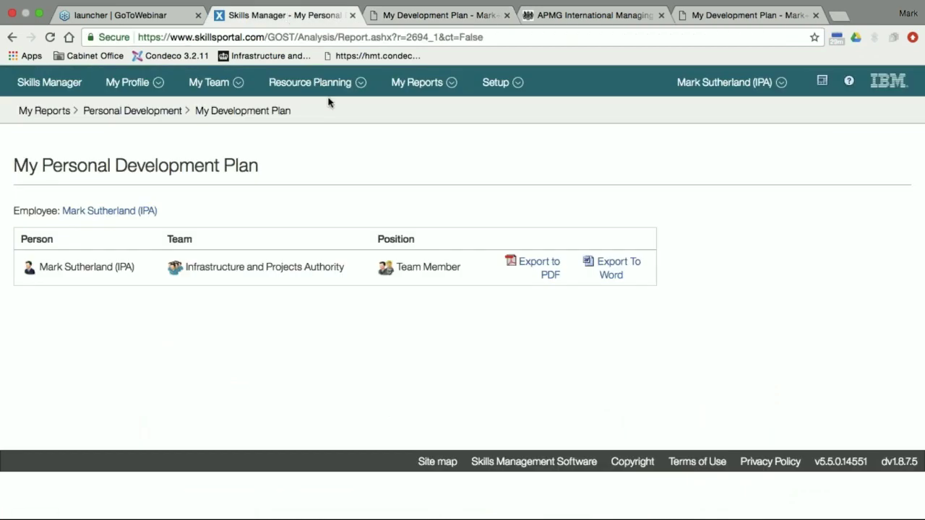
left_click(60, 85)
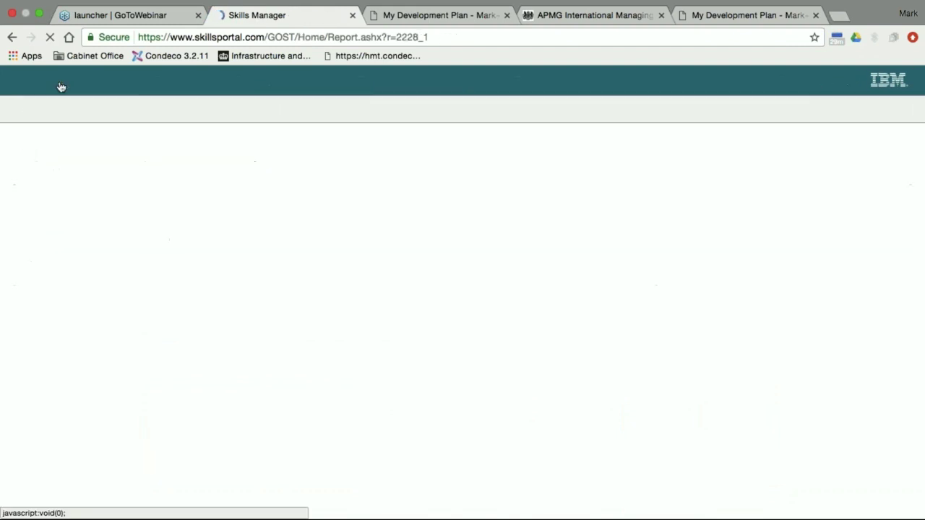